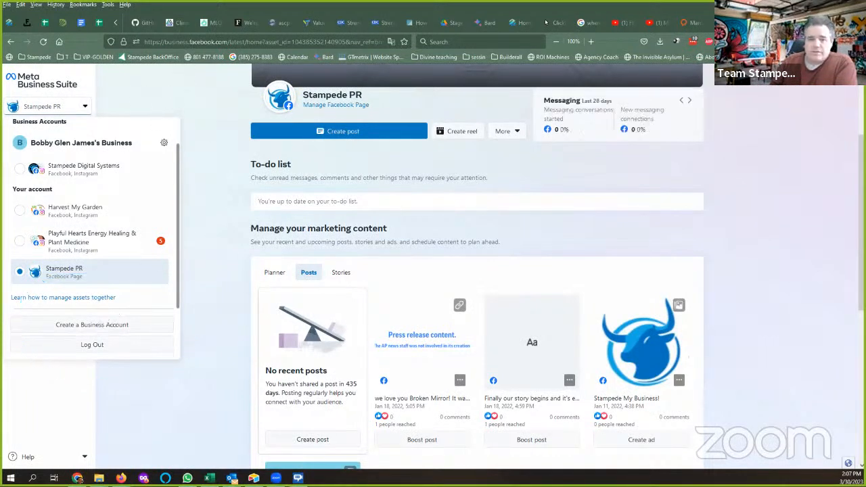
Start a new business account and enter the business name and the contact's first and last name.
{"action": "left_click", "coordinate": [125, 326]}
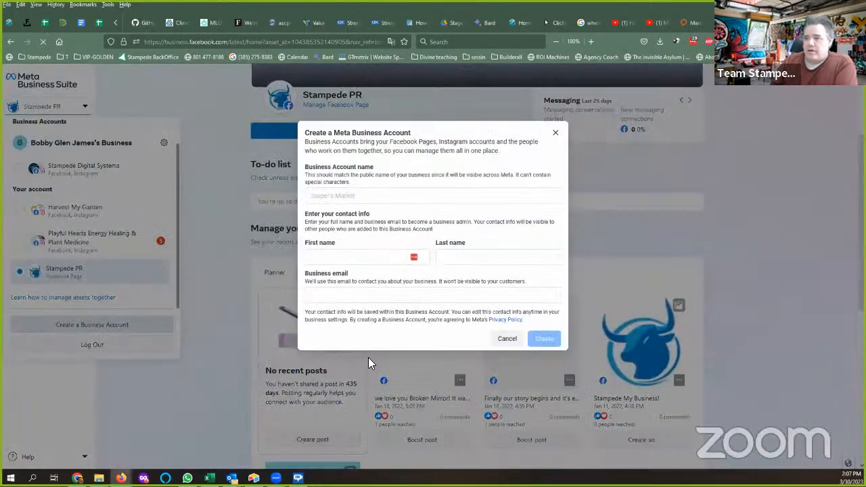
{"action": "left_click", "coordinate": [331, 197]}
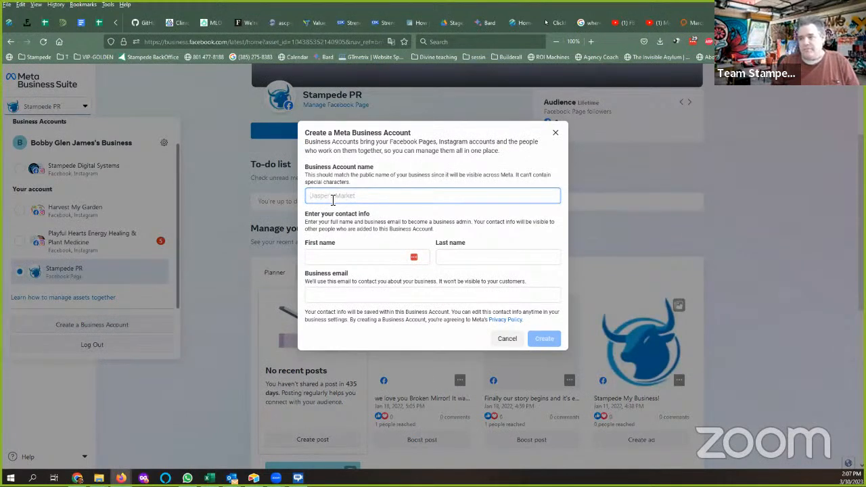
{"action": "type", "text": "Troy's"}
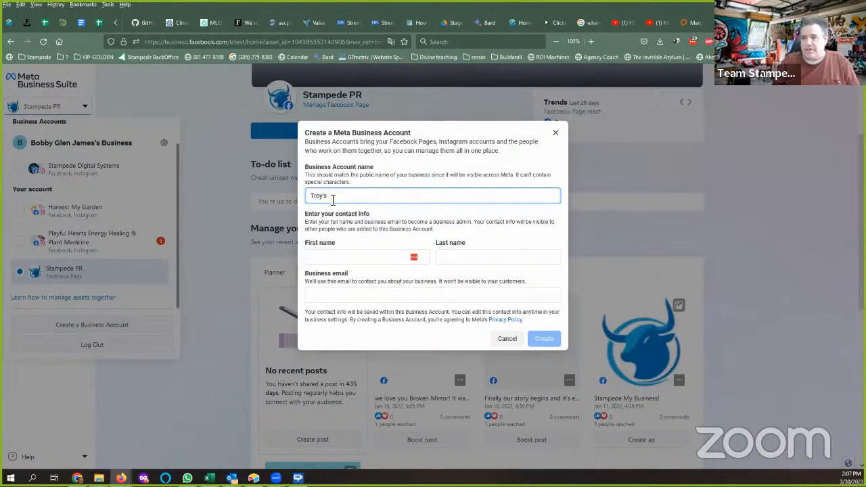
{"action": "type", "text": " Stampede Cohort Test"}
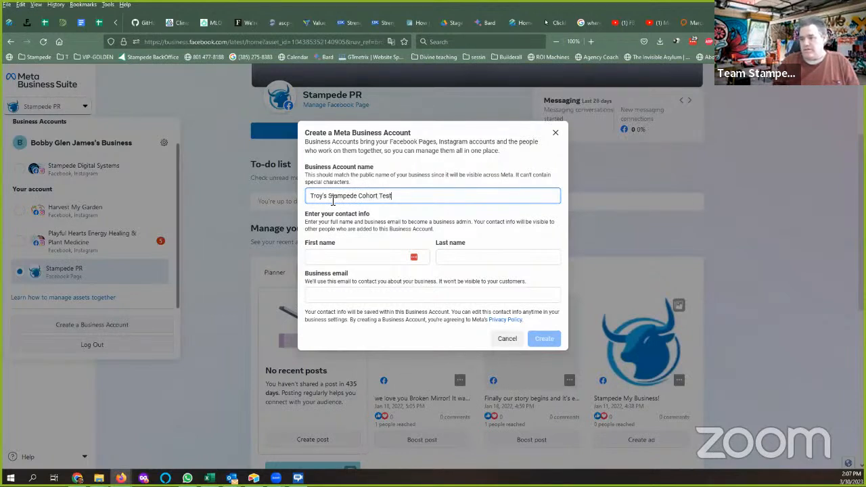
{"action": "left_click", "coordinate": [344, 258]}
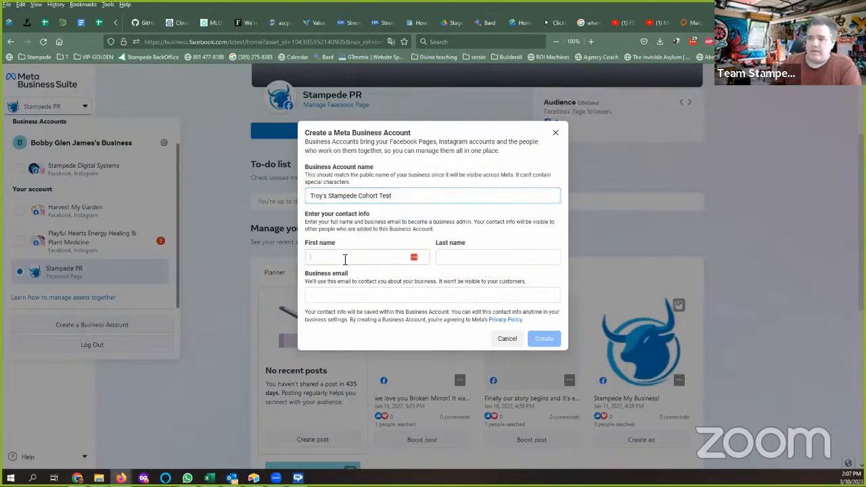
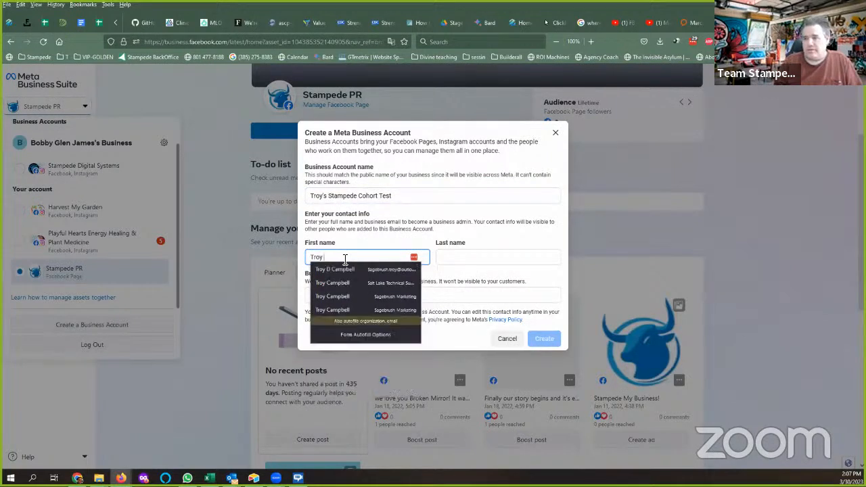
{"action": "key", "text": "Tab"}
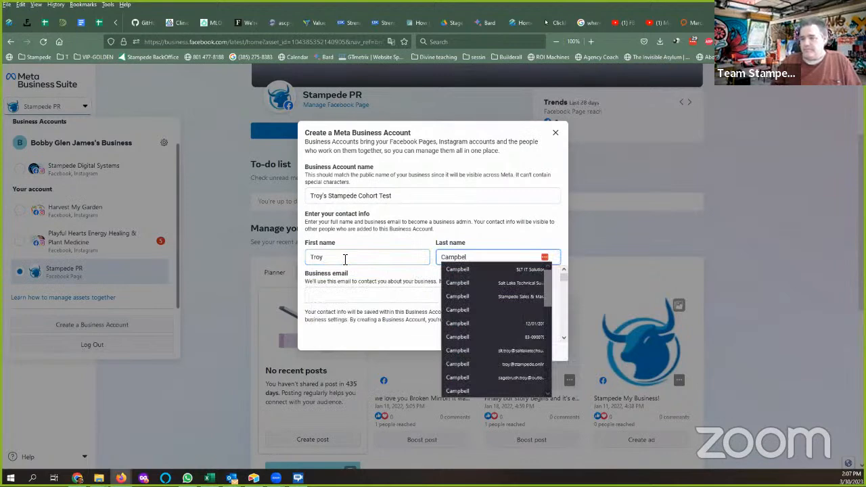
Enter the contact's business email address, fixing typos, and dismiss the autofill suggestions.
{"action": "left_click", "coordinate": [343, 295]}
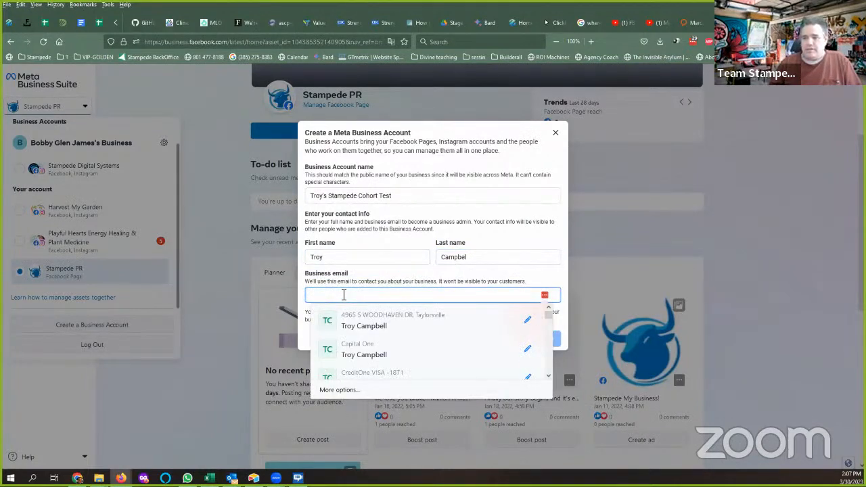
{"action": "type", "text": "stampe"}
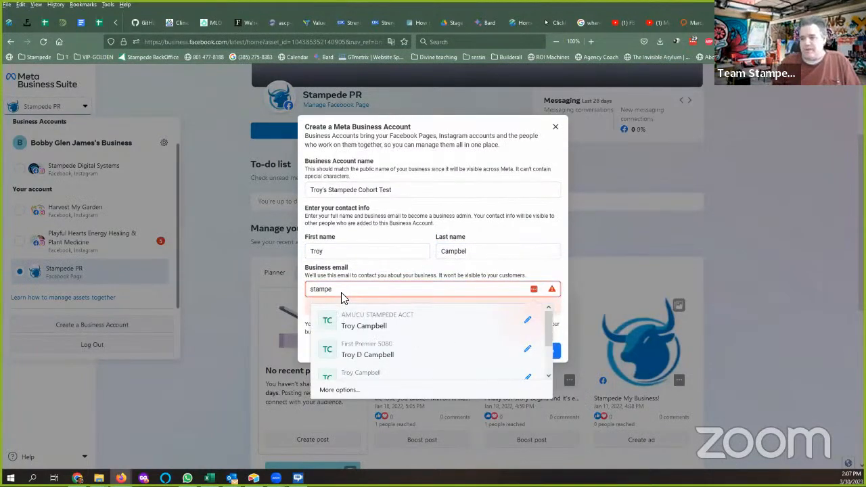
{"action": "key", "text": "BackSpace"}
{"action": "key", "text": "BackSpace"}
{"action": "key", "text": "BackSpace"}
{"action": "key", "text": "BackSpace"}
{"action": "key", "text": "BackSpace"}
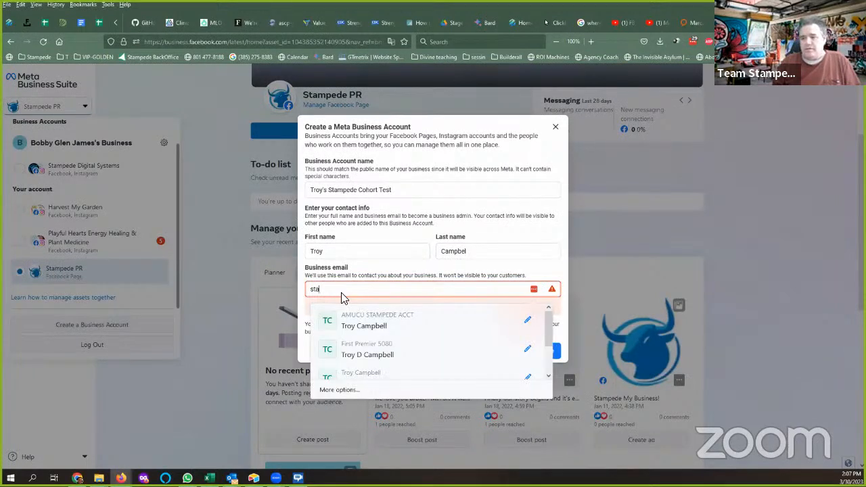
{"action": "key", "text": "BackSpace"}
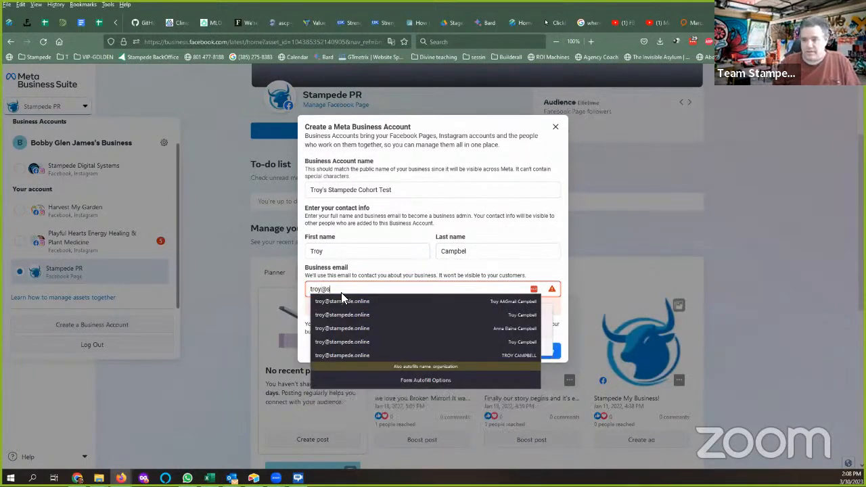
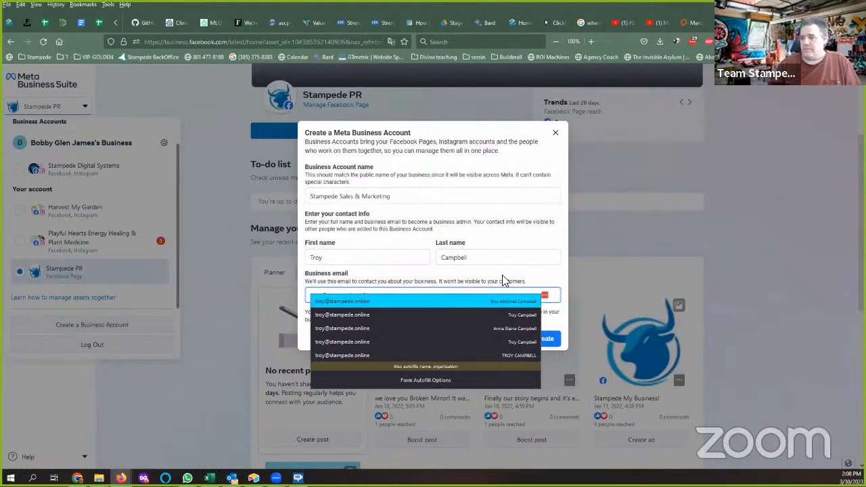
{"action": "left_click", "coordinate": [521, 270]}
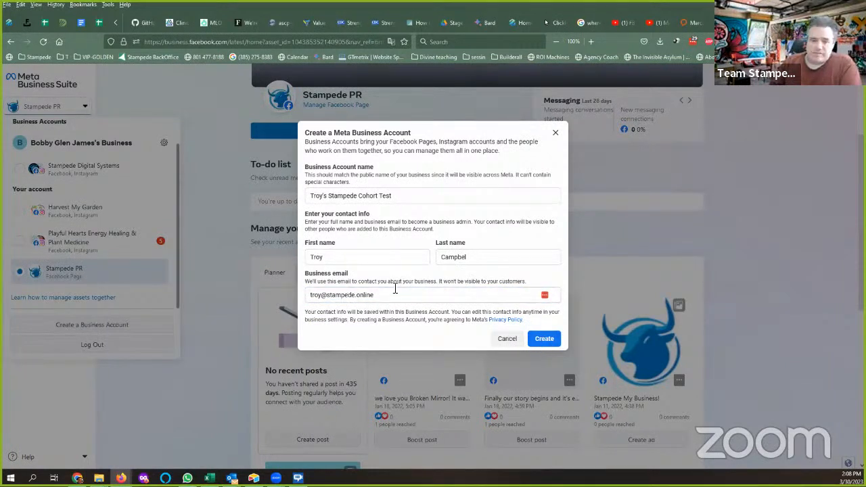
Create the account, skip claiming Pages, keep the Business admin role unchanged, and confirm.
{"action": "left_click", "coordinate": [550, 342]}
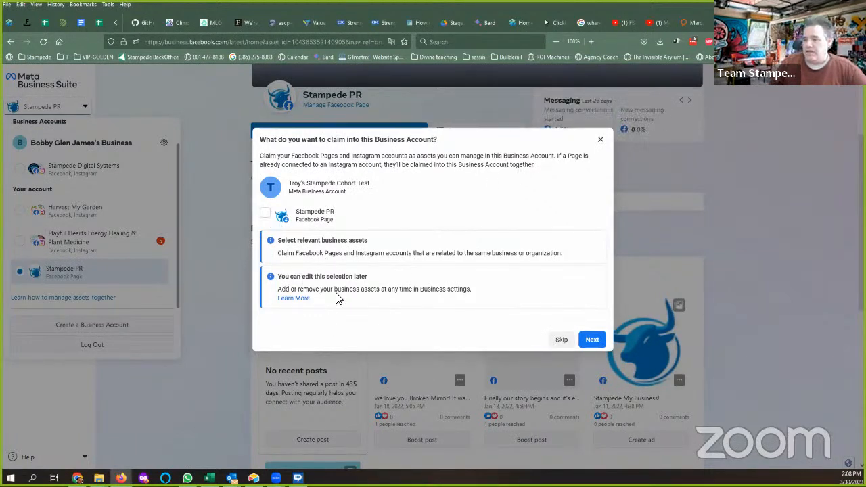
{"action": "left_click", "coordinate": [594, 342]}
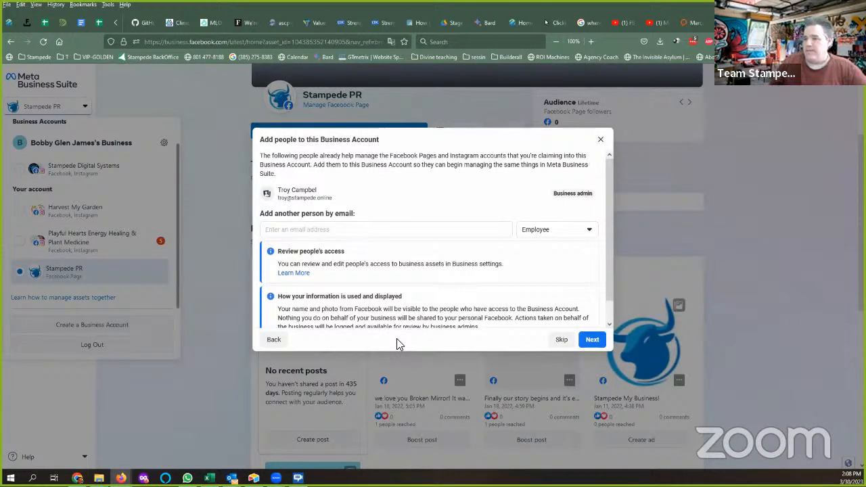
{"action": "mouse_move", "coordinate": [566, 195]}
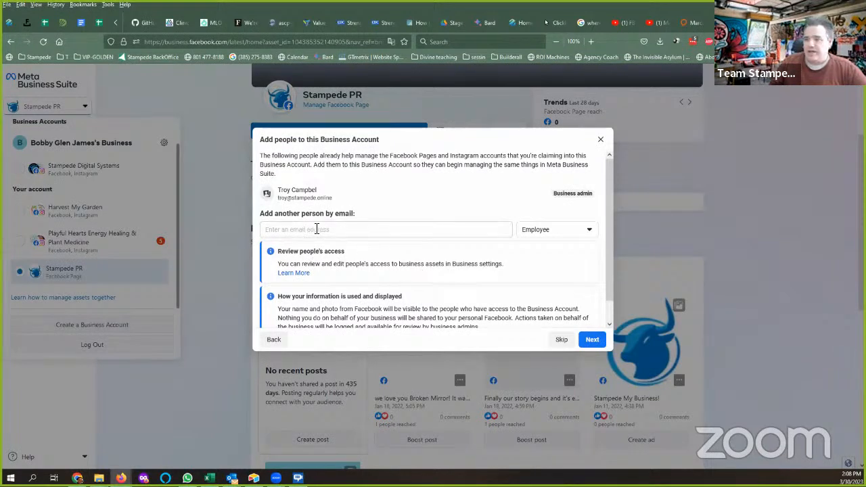
{"action": "left_click", "coordinate": [588, 234]}
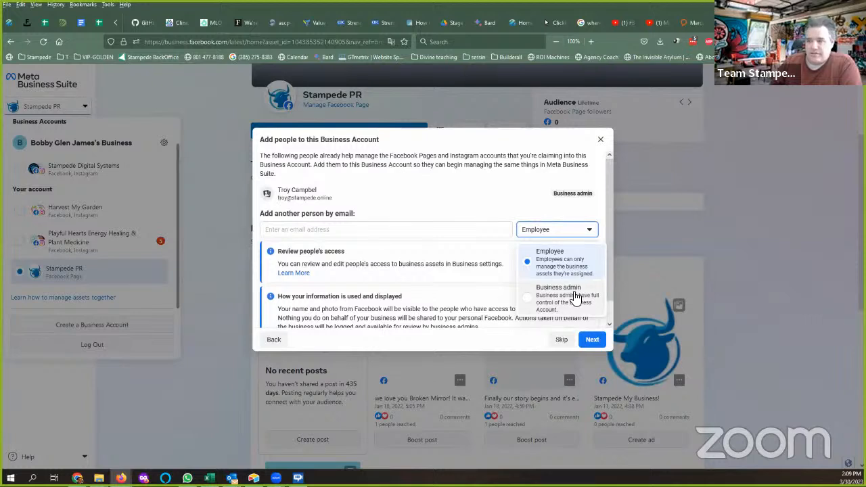
{"action": "left_click", "coordinate": [460, 204]}
{"action": "scroll", "coordinate": [487, 252], "scroll_direction": "down", "scroll_amount": 1}
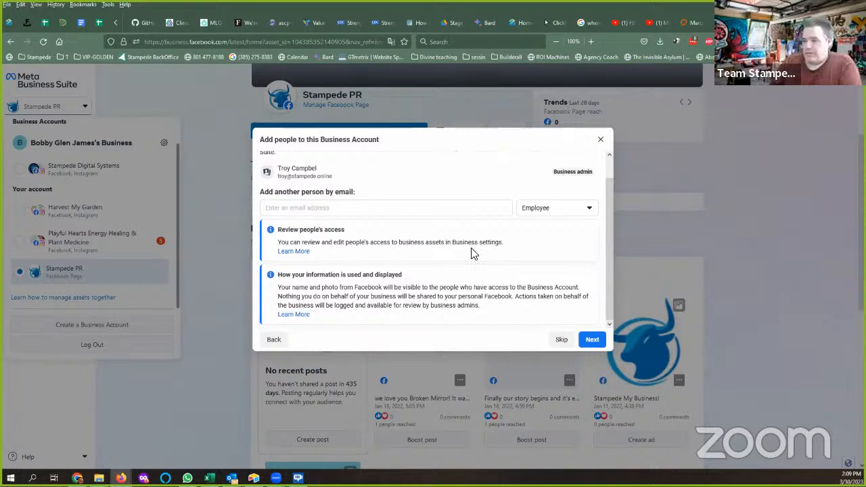
{"action": "left_click", "coordinate": [592, 340]}
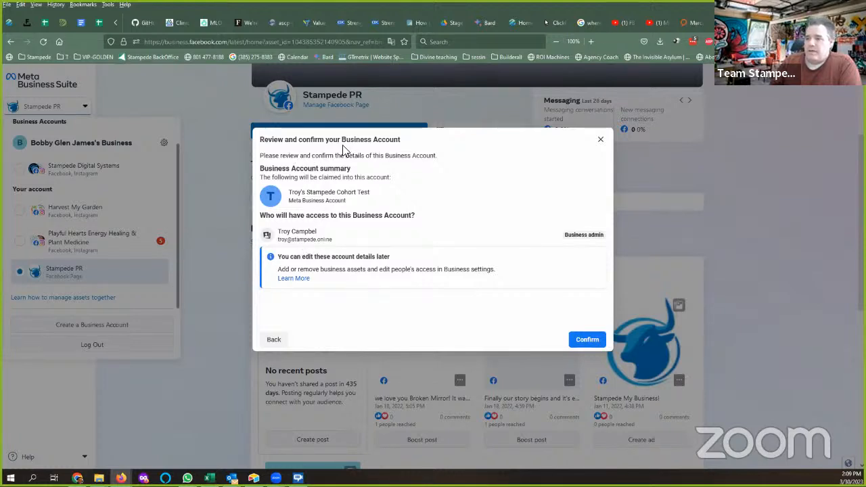
{"action": "left_click", "coordinate": [589, 339]}
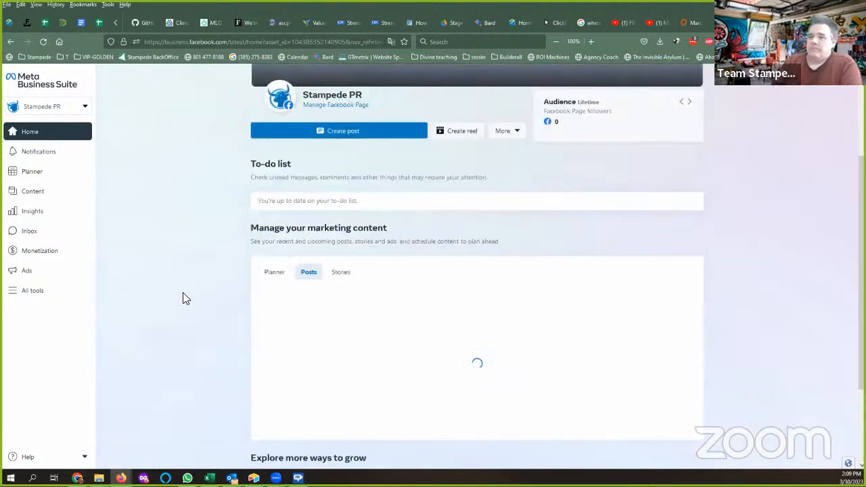
{"action": "left_click", "coordinate": [85, 108]}
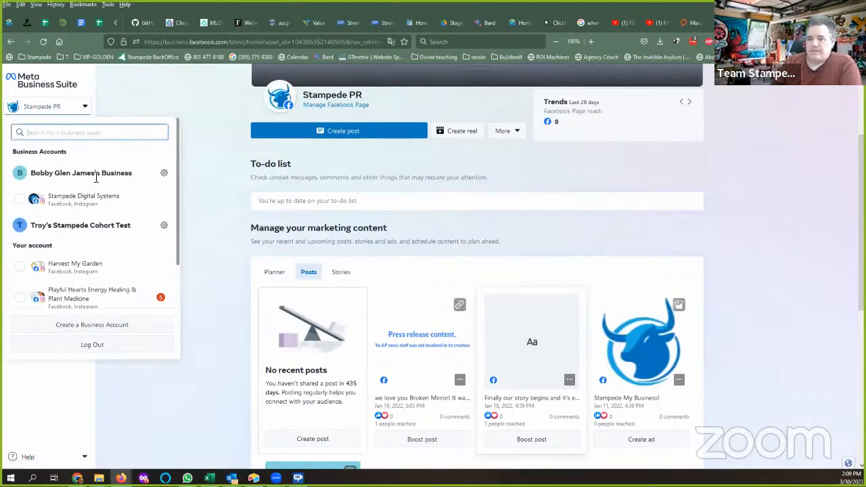
{"action": "scroll", "coordinate": [112, 199], "scroll_direction": "down", "scroll_amount": 2}
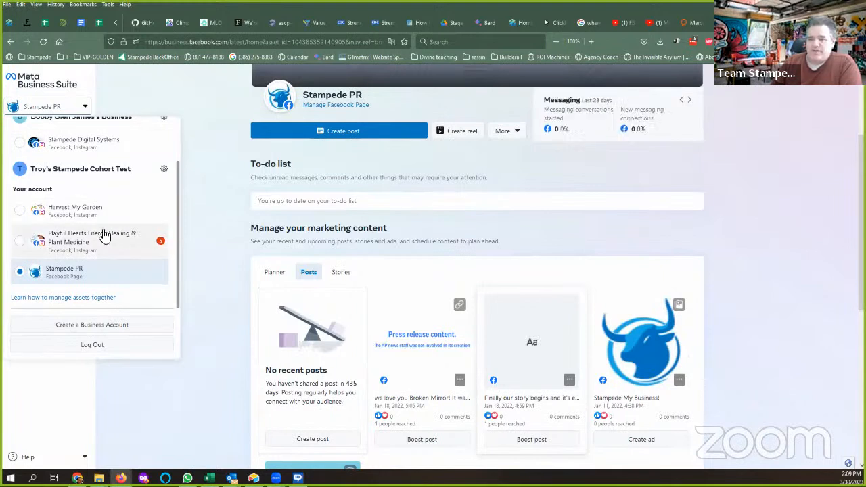
{"action": "scroll", "coordinate": [105, 234], "scroll_direction": "up", "scroll_amount": 1}
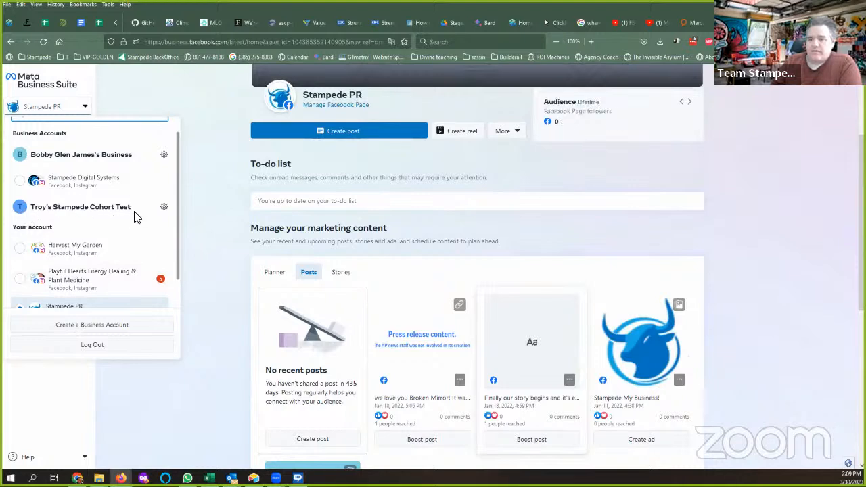
{"action": "scroll", "coordinate": [123, 215], "scroll_direction": "down", "scroll_amount": 2}
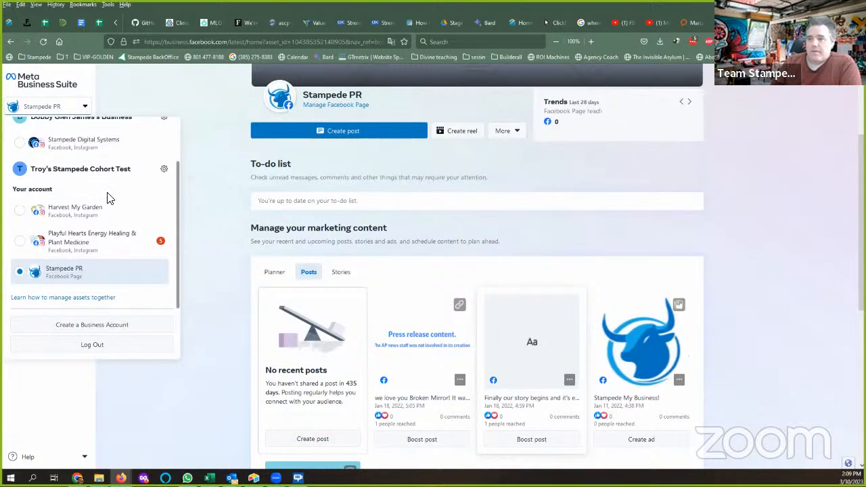
{"action": "left_click", "coordinate": [215, 182]}
{"action": "scroll", "coordinate": [215, 243], "scroll_direction": "up", "scroll_amount": 3}
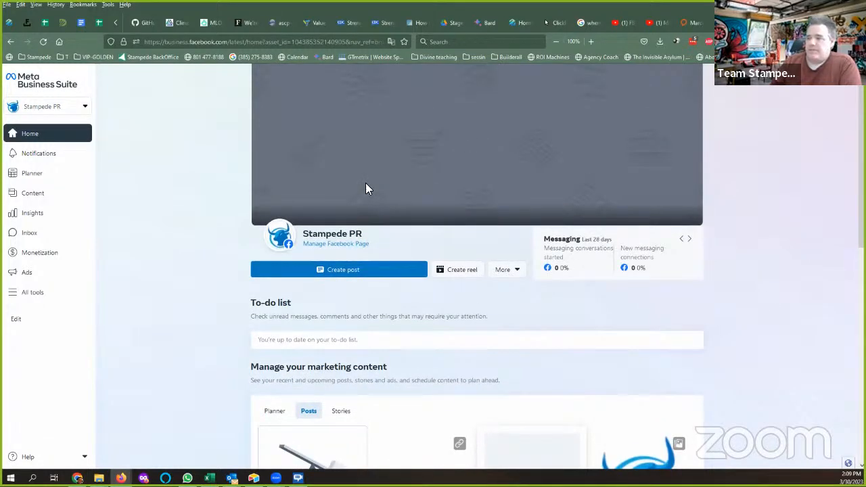
{"action": "scroll", "coordinate": [398, 186], "scroll_direction": "down", "scroll_amount": 3}
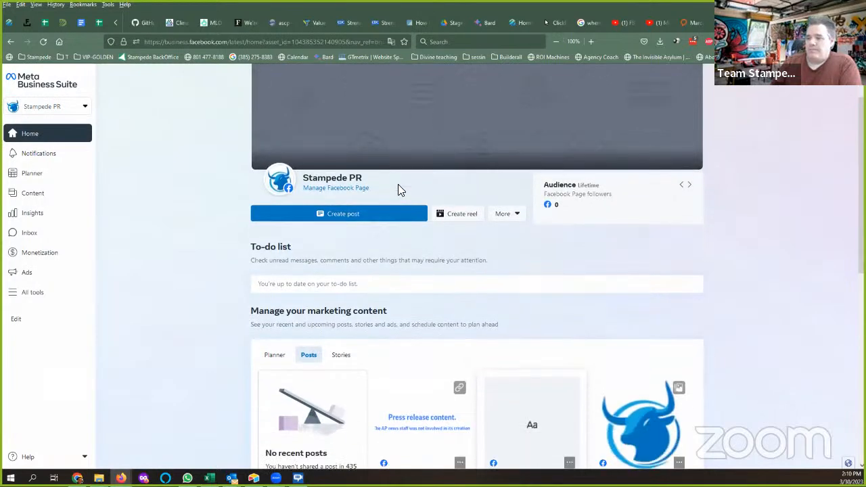
{"action": "scroll", "coordinate": [217, 267], "scroll_direction": "down", "scroll_amount": 3}
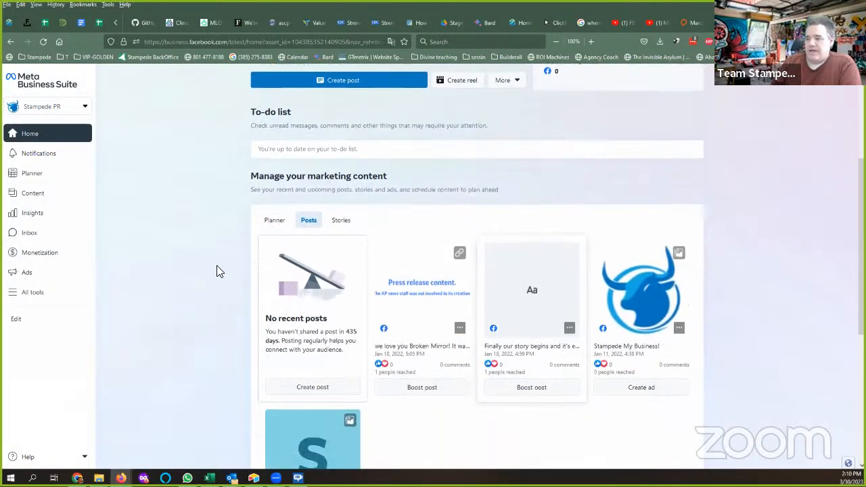
{"action": "scroll", "coordinate": [192, 274], "scroll_direction": "down", "scroll_amount": 2}
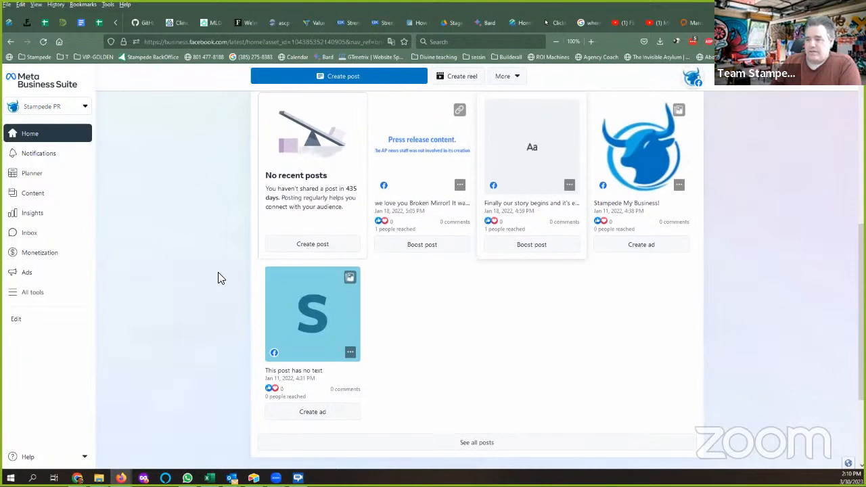
{"action": "scroll", "coordinate": [207, 297], "scroll_direction": "up", "scroll_amount": 4}
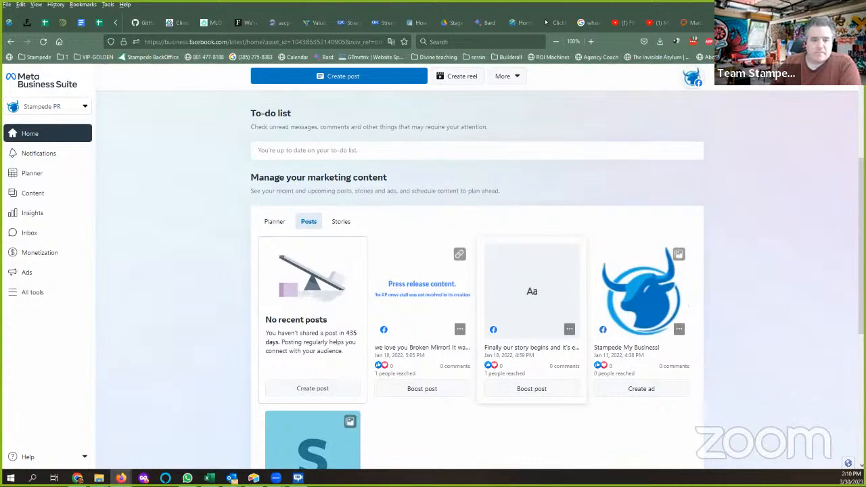
{"action": "left_click", "coordinate": [86, 111]}
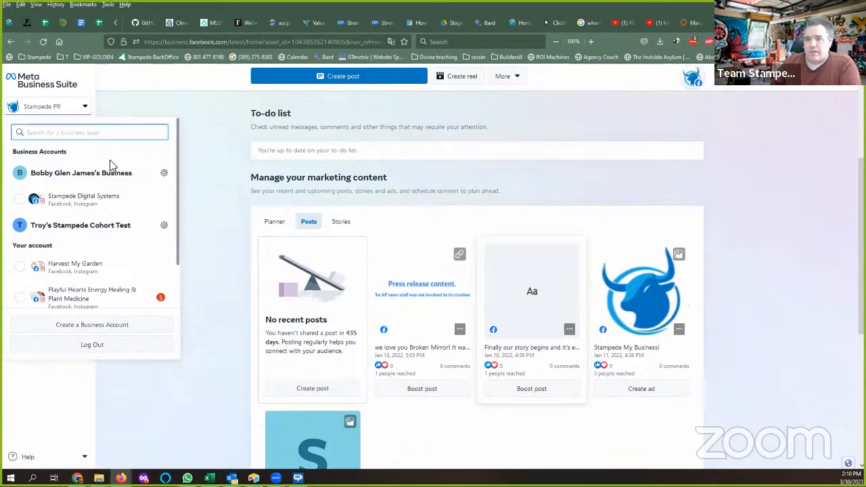
{"action": "scroll", "coordinate": [108, 165], "scroll_direction": "down", "scroll_amount": 2}
{"action": "left_click", "coordinate": [94, 269]}
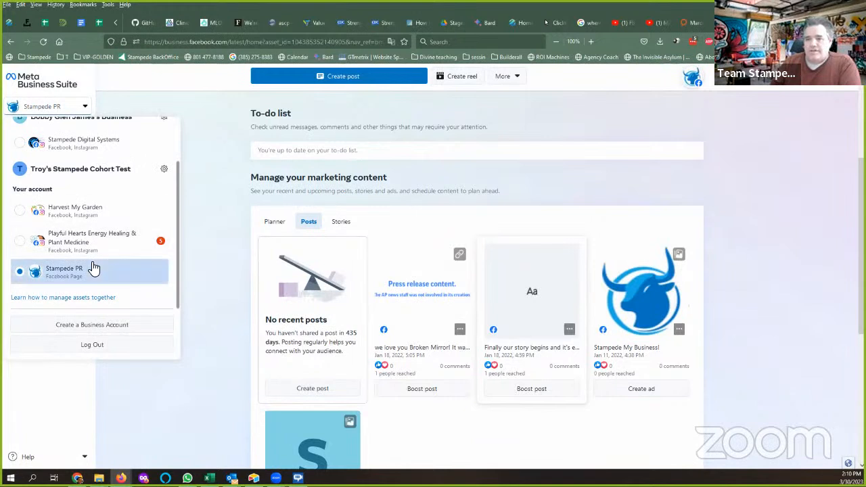
{"action": "scroll", "coordinate": [93, 262], "scroll_direction": "up", "scroll_amount": 1}
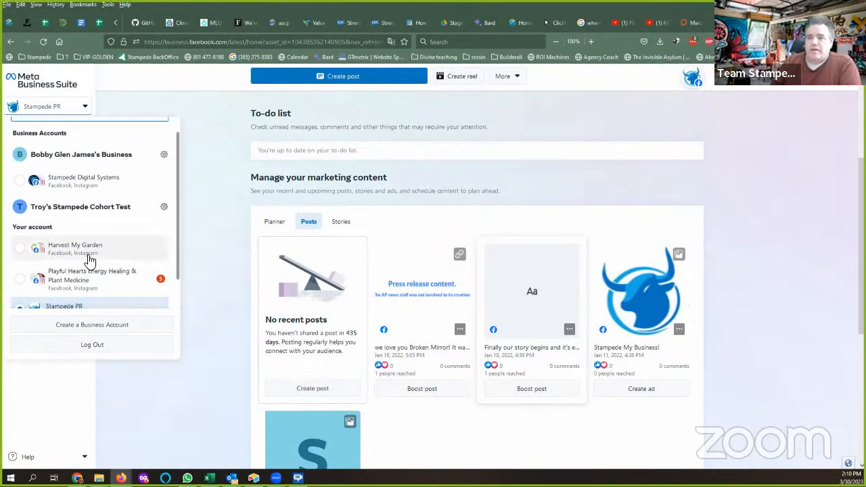
{"action": "scroll", "coordinate": [98, 240], "scroll_direction": "down", "scroll_amount": 1}
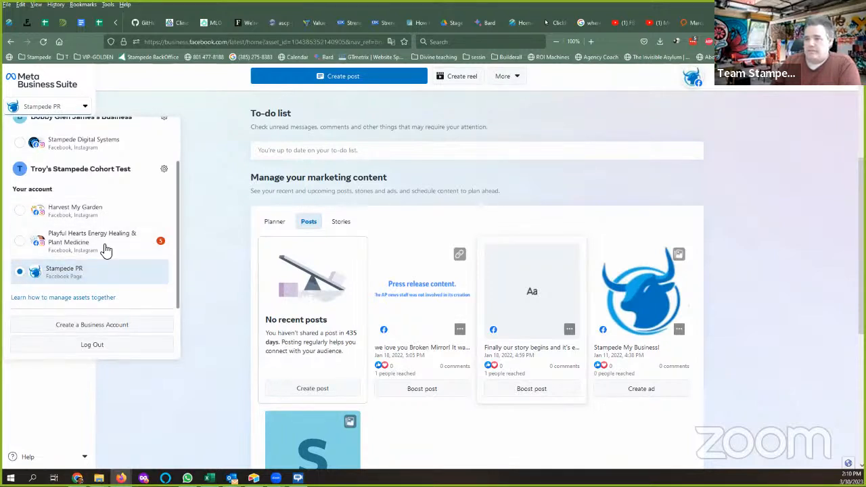
{"action": "left_click", "coordinate": [203, 198]}
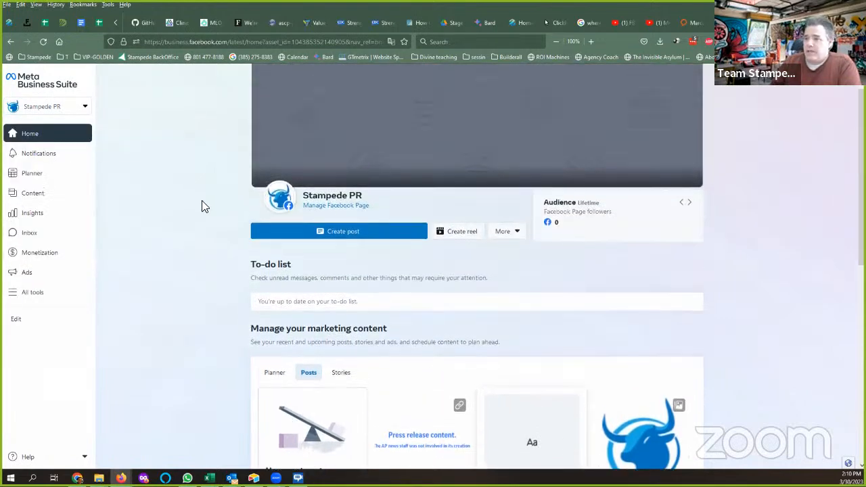
Open the Stampede PR Page and switch your Facebook profile into it.
{"action": "left_click", "coordinate": [341, 205]}
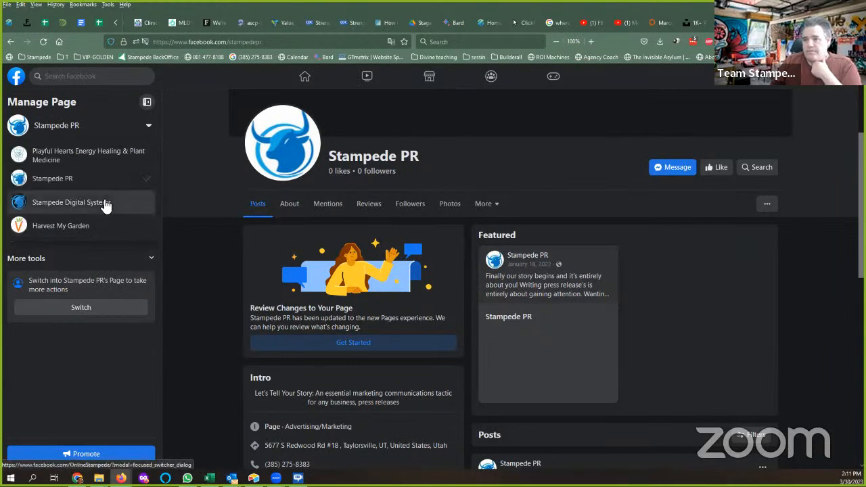
{"action": "left_click", "coordinate": [65, 166]}
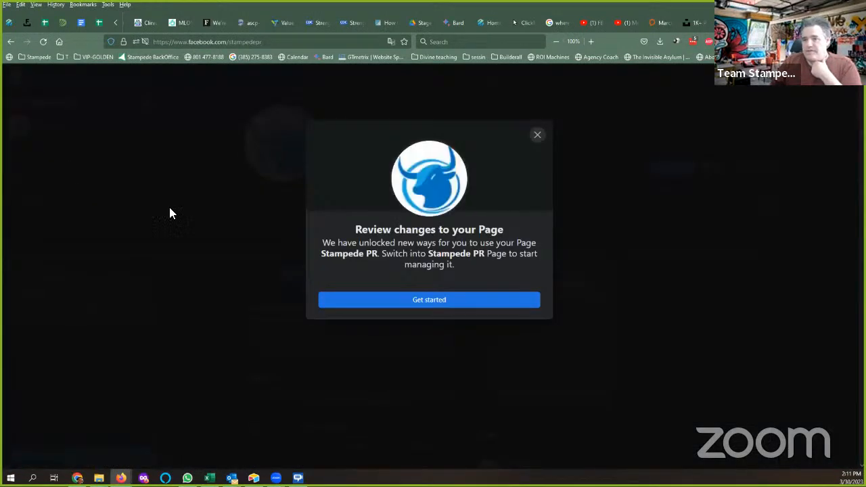
{"action": "left_click", "coordinate": [437, 303]}
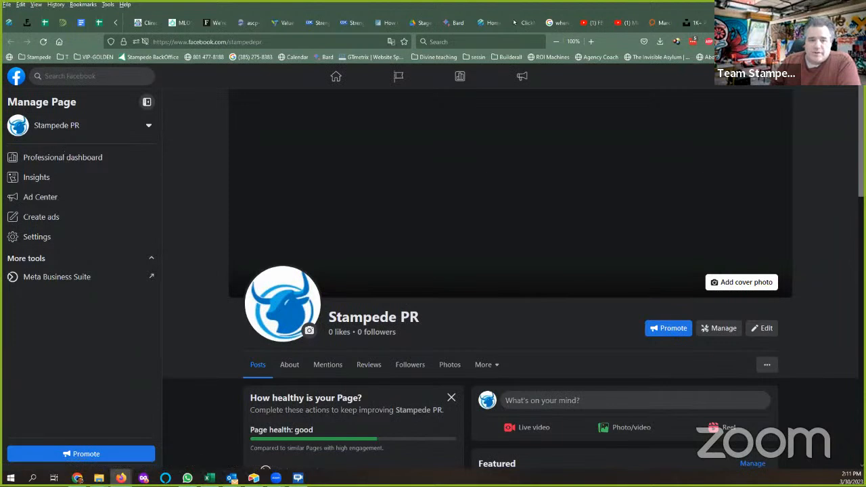
{"action": "left_click", "coordinate": [733, 284]}
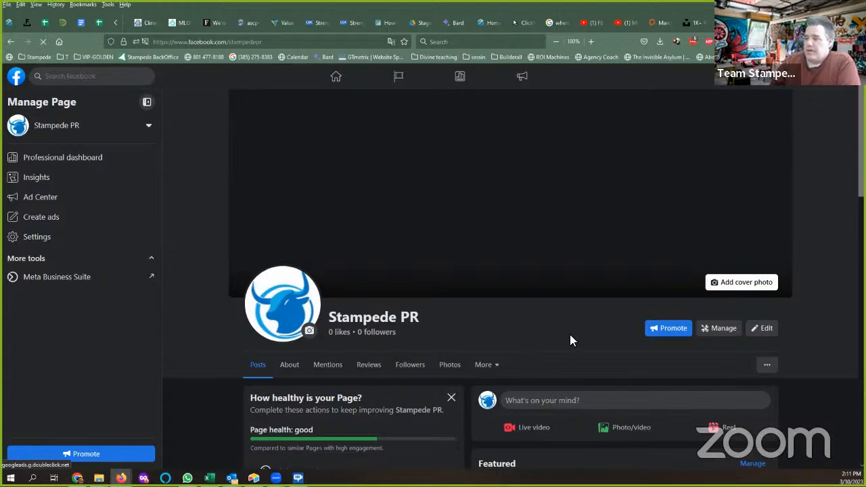
{"action": "scroll", "coordinate": [406, 270], "scroll_direction": "down", "scroll_amount": 3}
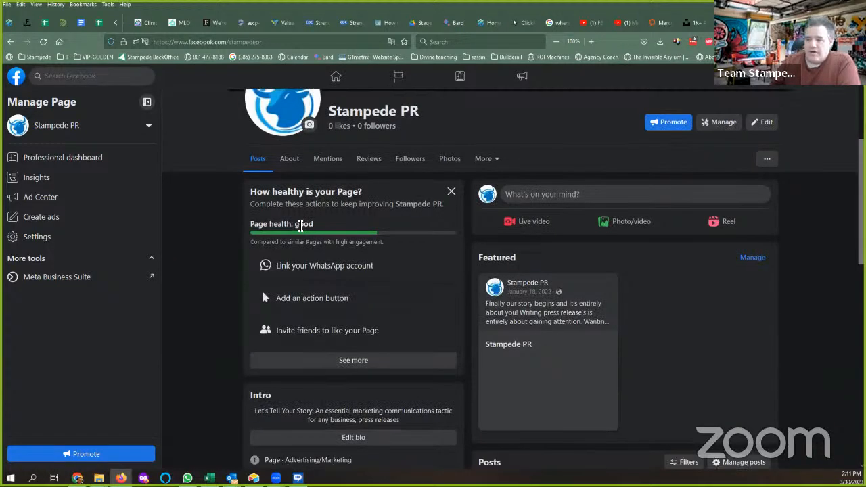
{"action": "scroll", "coordinate": [406, 269], "scroll_direction": "up", "scroll_amount": 1}
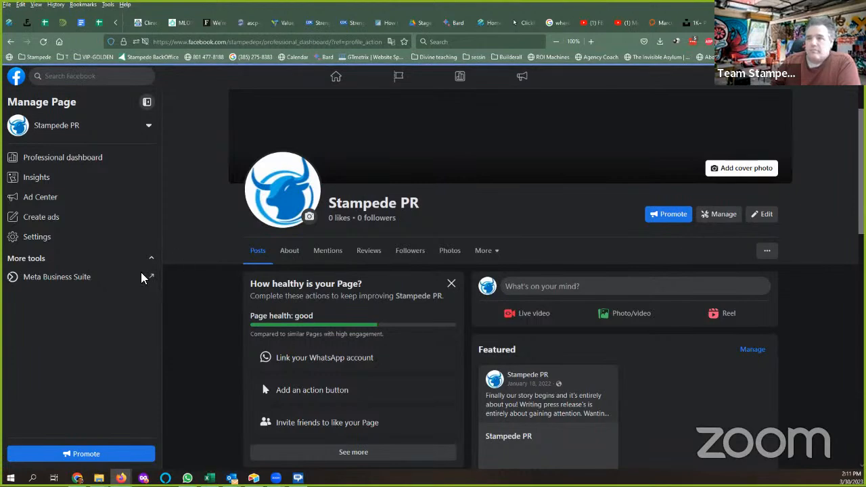
Return to Meta Business Suite for Stampede PR and go to the Home overview via All tools.
{"action": "left_click", "coordinate": [737, 23]}
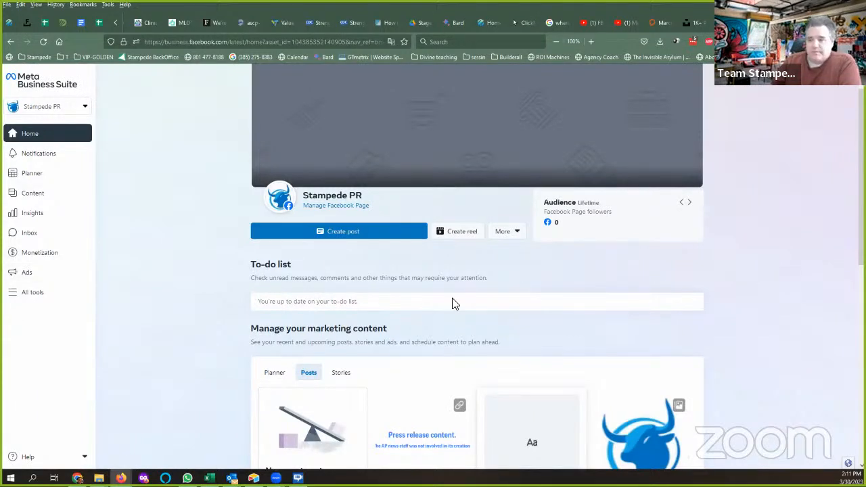
{"action": "left_click", "coordinate": [27, 292]}
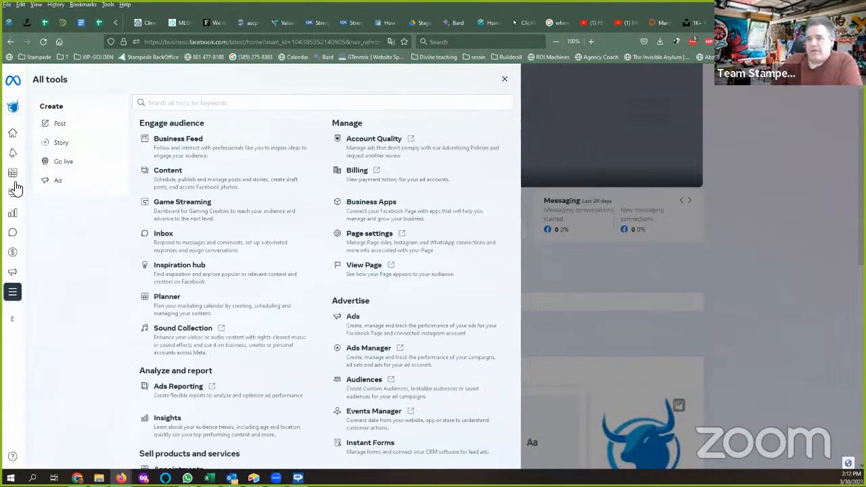
{"action": "left_click", "coordinate": [15, 138]}
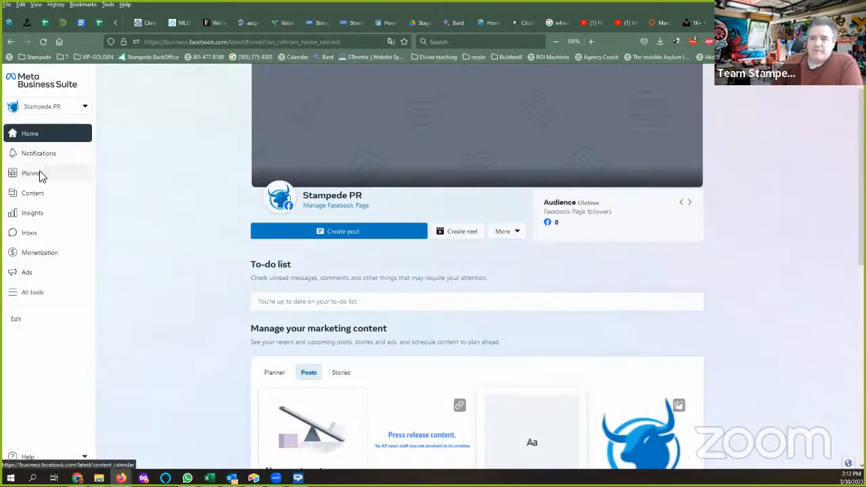
View the Planner calendar and dismiss the video templates tip.
{"action": "left_click", "coordinate": [39, 174]}
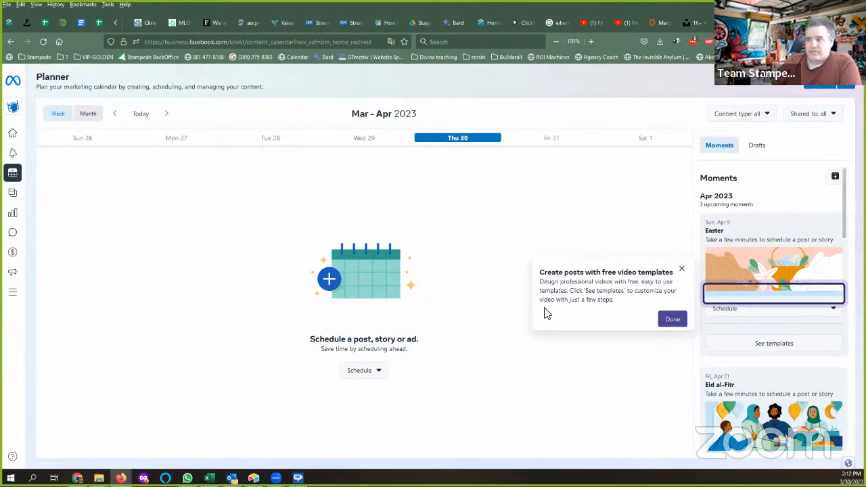
{"action": "left_click", "coordinate": [673, 321]}
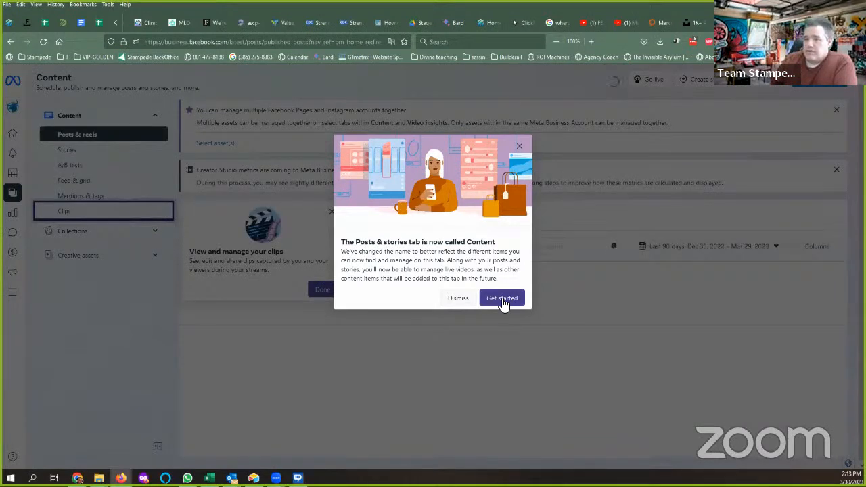
Dismiss the Content rename notice and expand the Creative assets and Collections groups.
{"action": "left_click", "coordinate": [503, 298]}
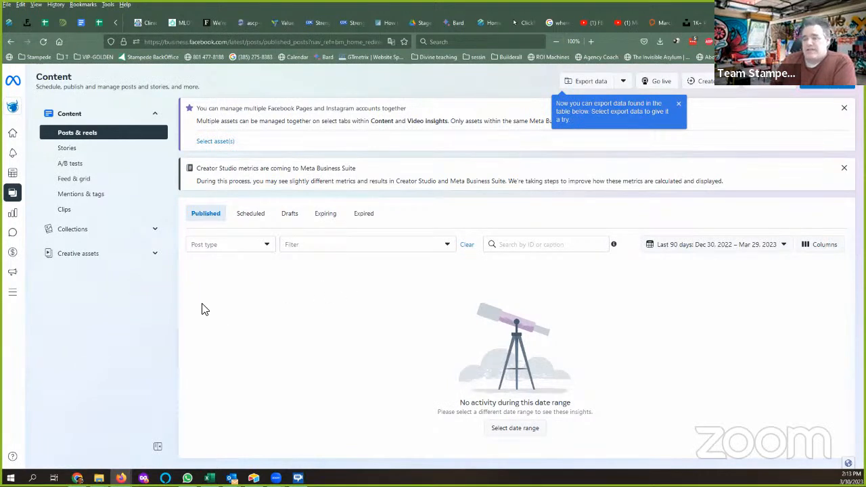
{"action": "left_click", "coordinate": [154, 257]}
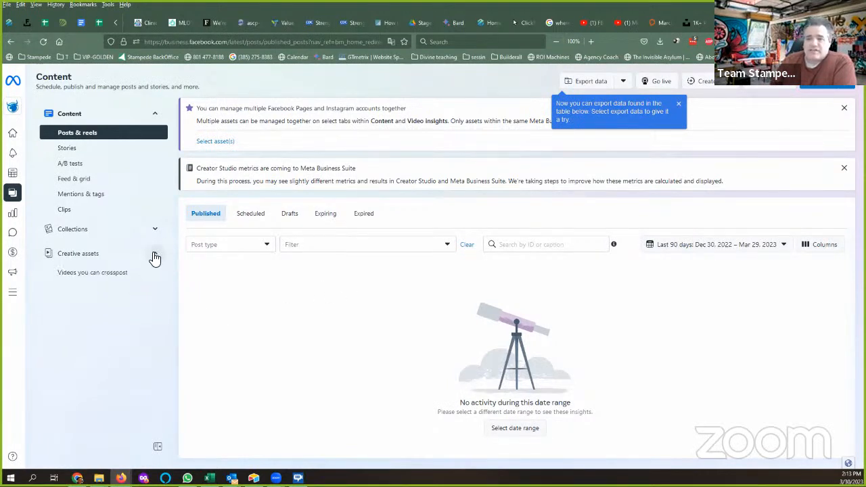
{"action": "left_click", "coordinate": [155, 233]}
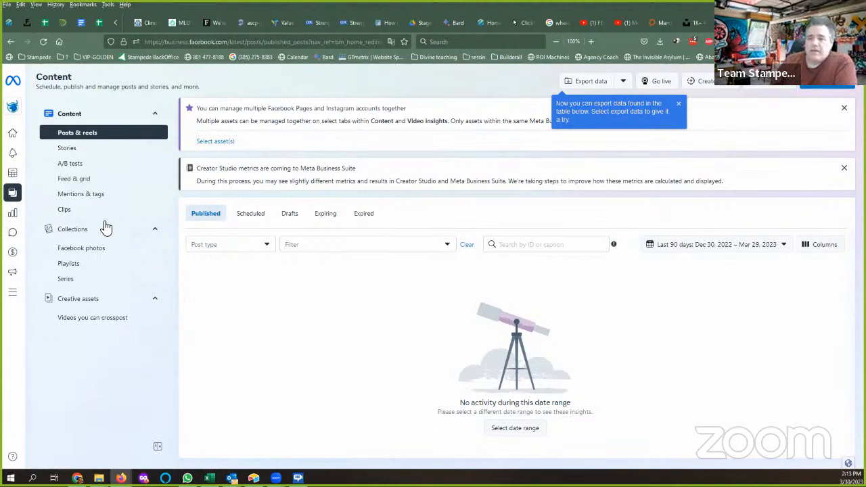
{"action": "mouse_move", "coordinate": [19, 216]}
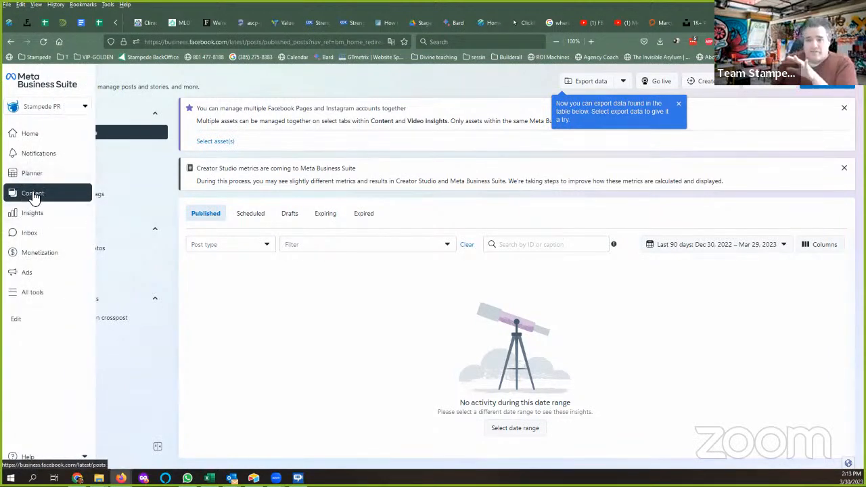
Review the Page's Insights overview, then its Results and Audience views.
{"action": "left_click", "coordinate": [15, 217]}
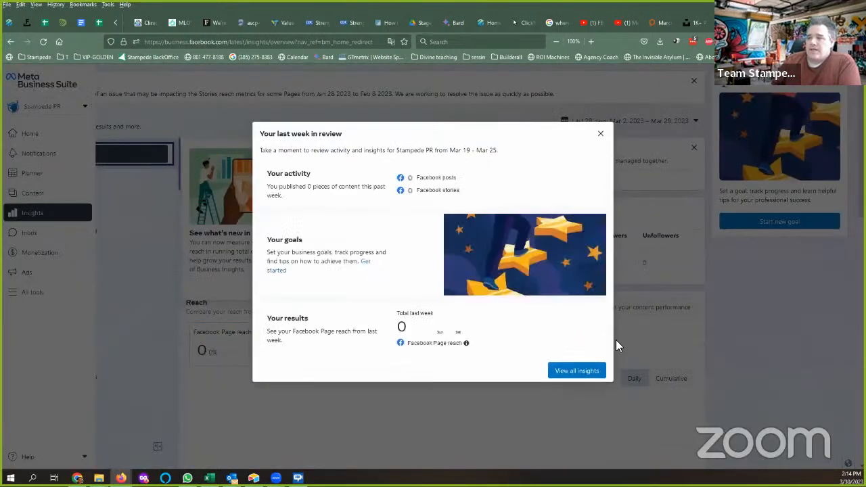
{"action": "left_click", "coordinate": [588, 366]}
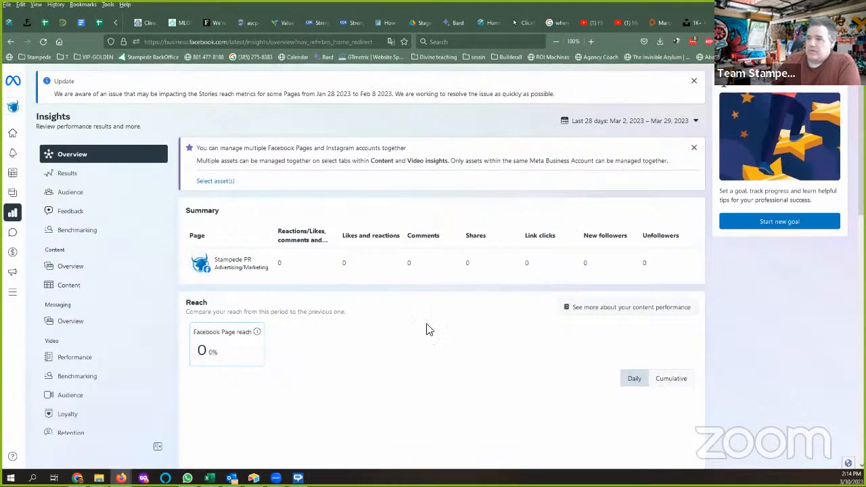
{"action": "left_click", "coordinate": [71, 177]}
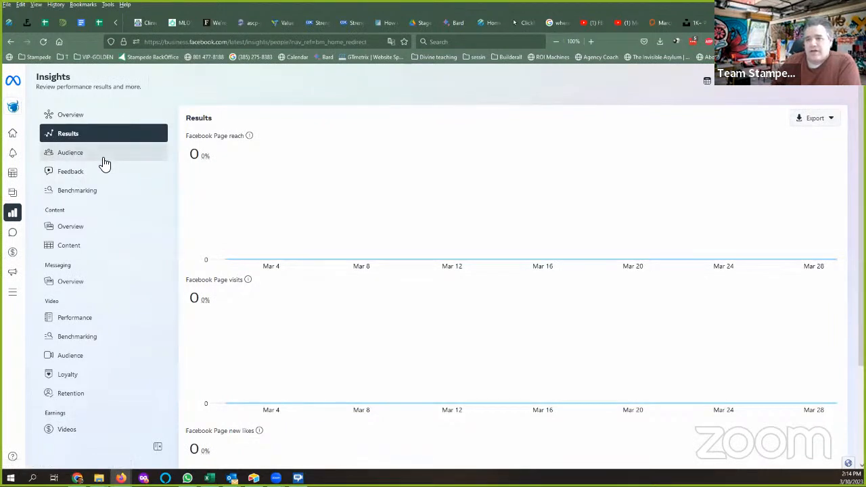
{"action": "left_click", "coordinate": [104, 161]}
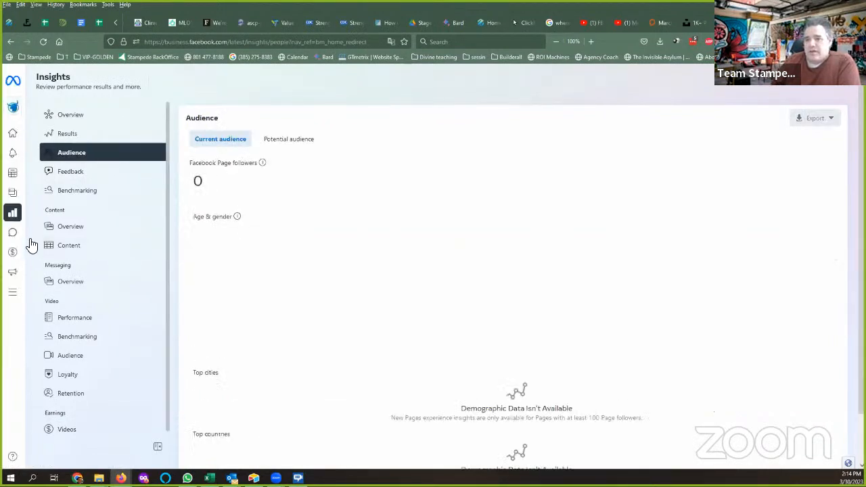
Check the empty Inbox, then open the Monetization overview.
{"action": "left_click", "coordinate": [10, 235]}
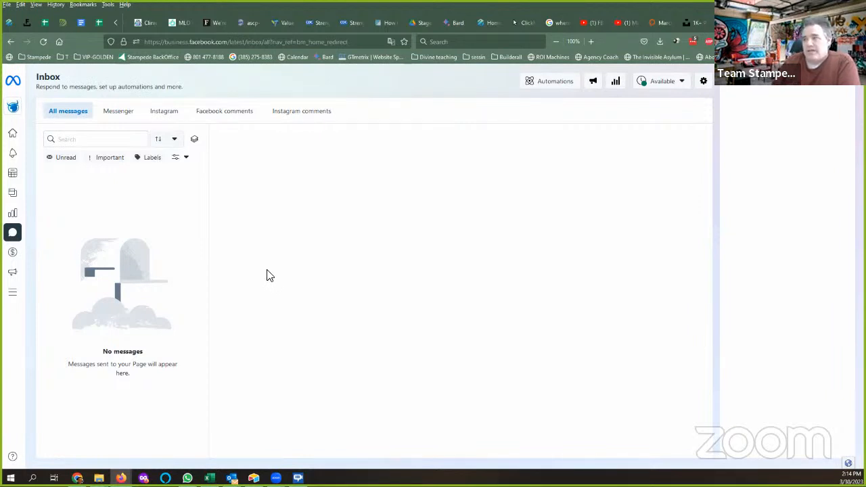
{"action": "left_click", "coordinate": [15, 255]}
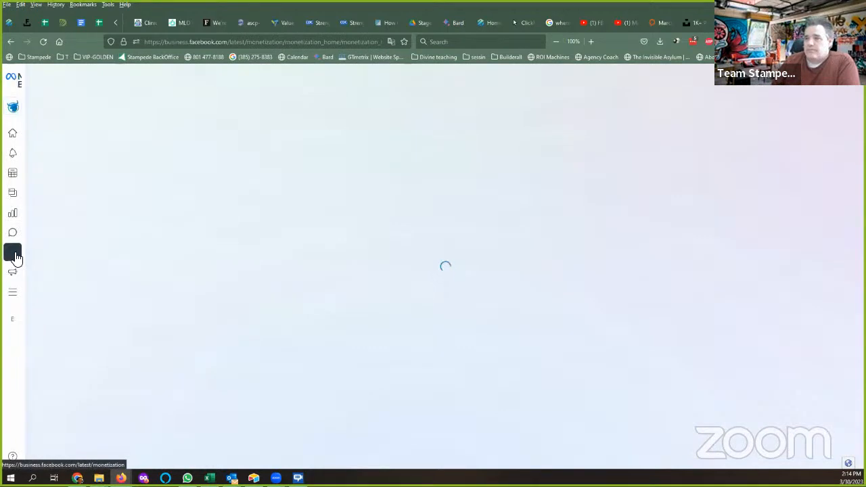
{"action": "mouse_move", "coordinate": [16, 257]}
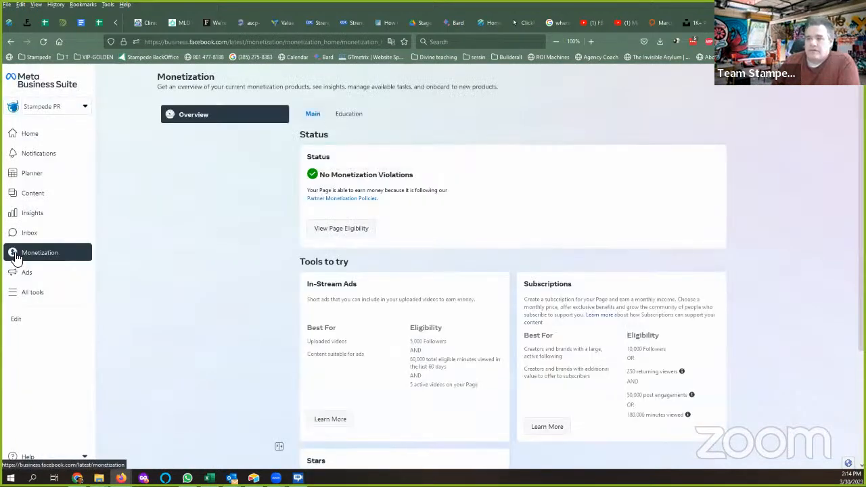
Open All tools and browse the Engage audience, Manage and Advertise tool groups.
{"action": "left_click", "coordinate": [15, 296]}
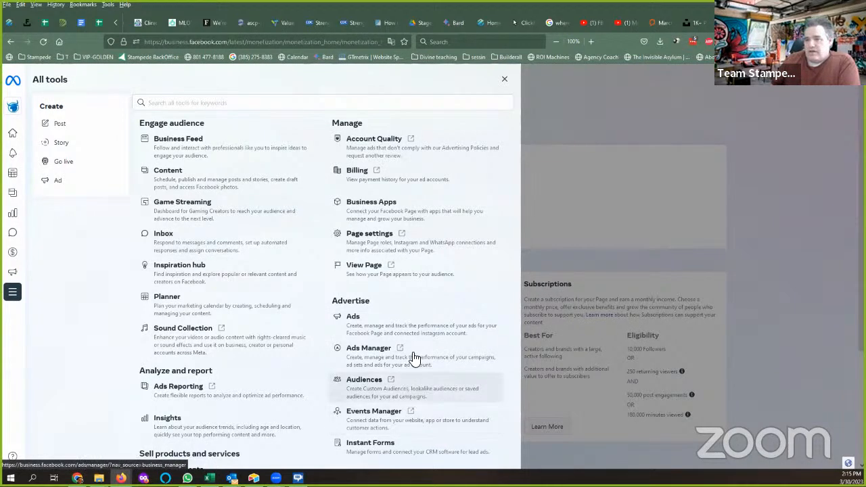
{"action": "scroll", "coordinate": [420, 364], "scroll_direction": "down", "scroll_amount": 1}
{"action": "scroll", "coordinate": [420, 364], "scroll_direction": "down", "scroll_amount": 1}
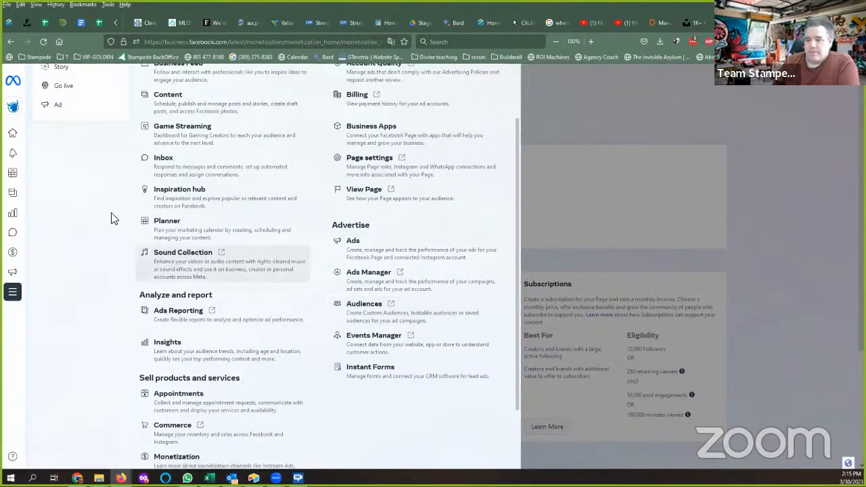
{"action": "scroll", "coordinate": [112, 219], "scroll_direction": "up", "scroll_amount": 2}
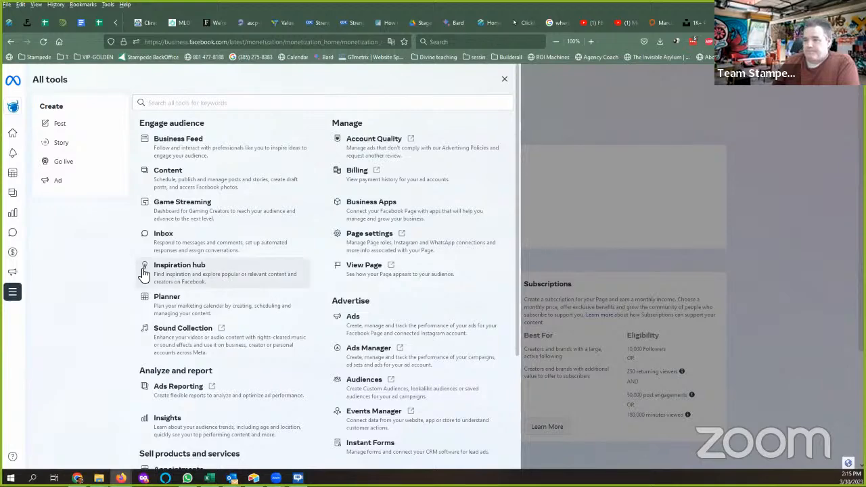
{"action": "scroll", "coordinate": [141, 272], "scroll_direction": "down", "scroll_amount": 3}
{"action": "scroll", "coordinate": [230, 298], "scroll_direction": "up", "scroll_amount": 3}
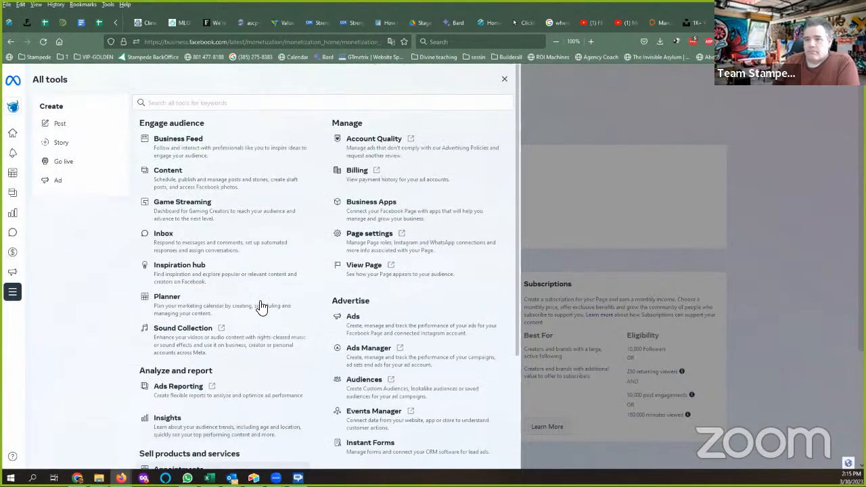
Open Business Apps and browse its Ecommerce, Creative, Measurement and optimization, and Lead ads categories.
{"action": "left_click", "coordinate": [419, 203]}
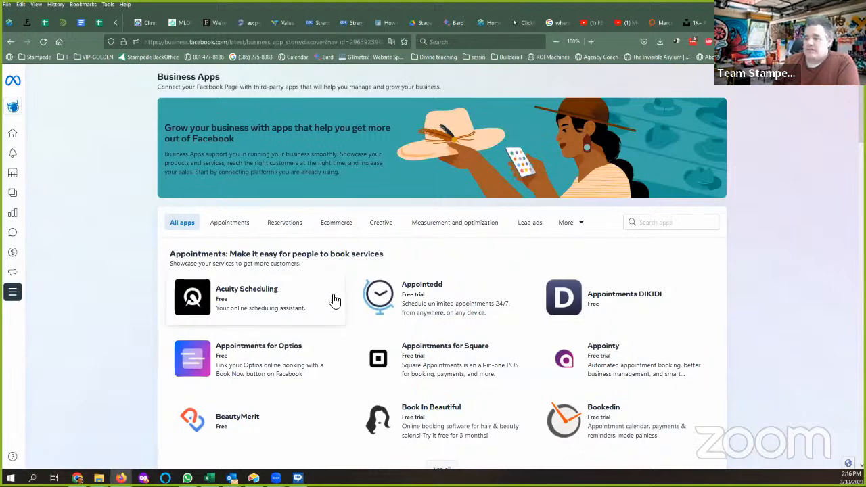
{"action": "scroll", "coordinate": [331, 300], "scroll_direction": "down", "scroll_amount": 3}
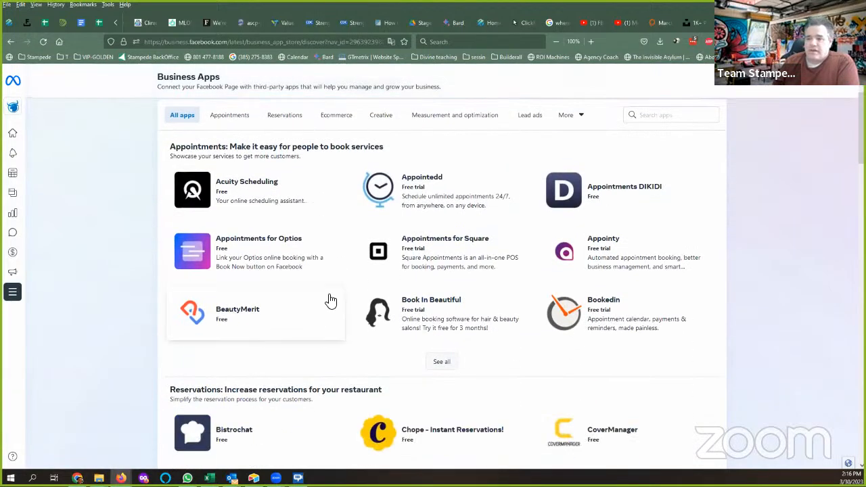
{"action": "scroll", "coordinate": [287, 296], "scroll_direction": "down", "scroll_amount": 8}
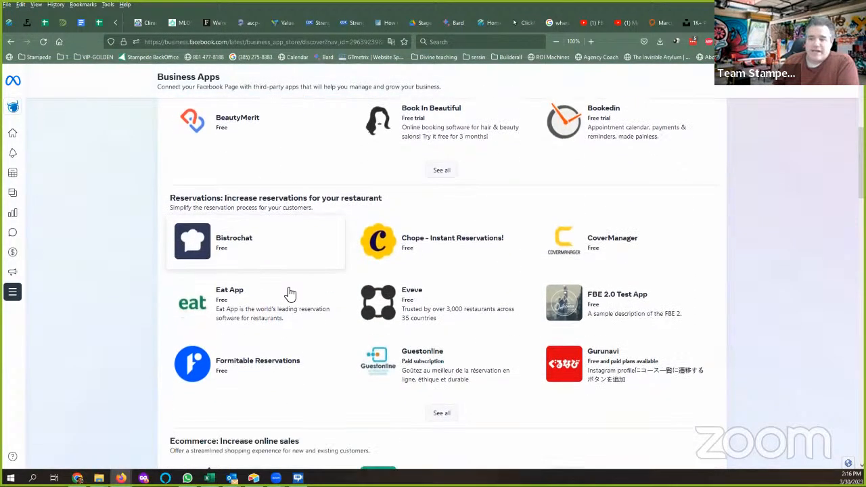
{"action": "scroll", "coordinate": [302, 292], "scroll_direction": "down", "scroll_amount": 3}
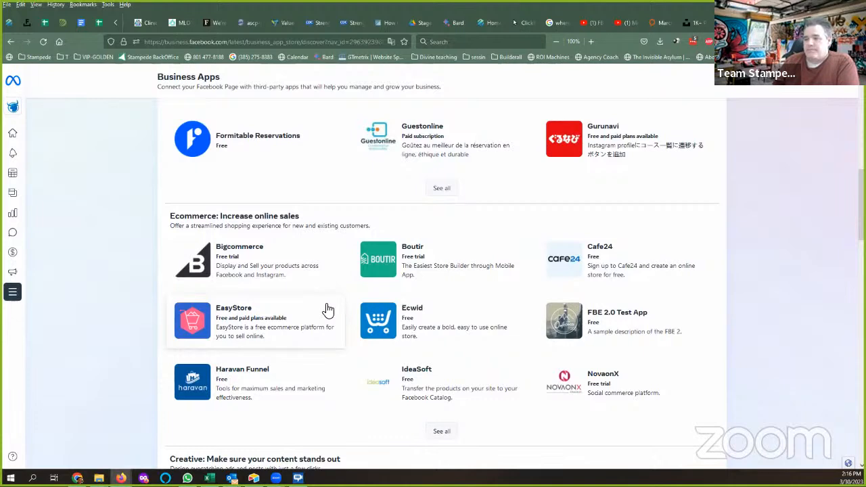
{"action": "scroll", "coordinate": [327, 310], "scroll_direction": "down", "scroll_amount": 4}
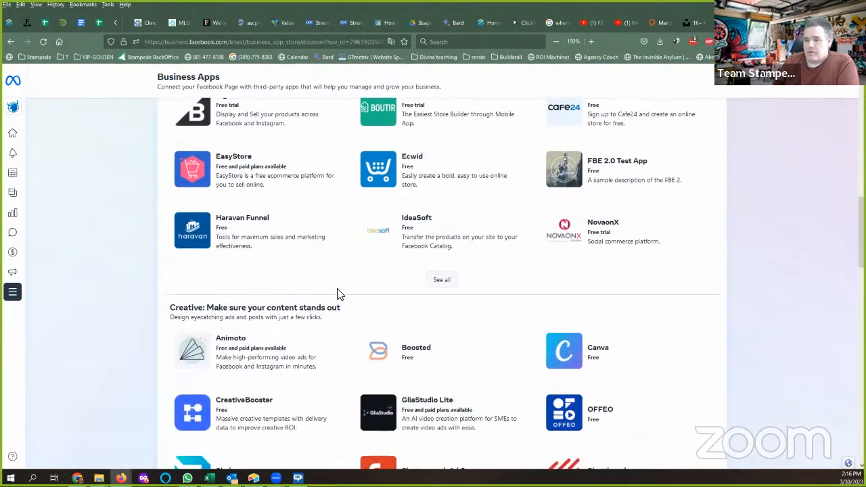
{"action": "scroll", "coordinate": [334, 258], "scroll_direction": "down", "scroll_amount": 3}
{"action": "scroll", "coordinate": [336, 260], "scroll_direction": "down", "scroll_amount": 1}
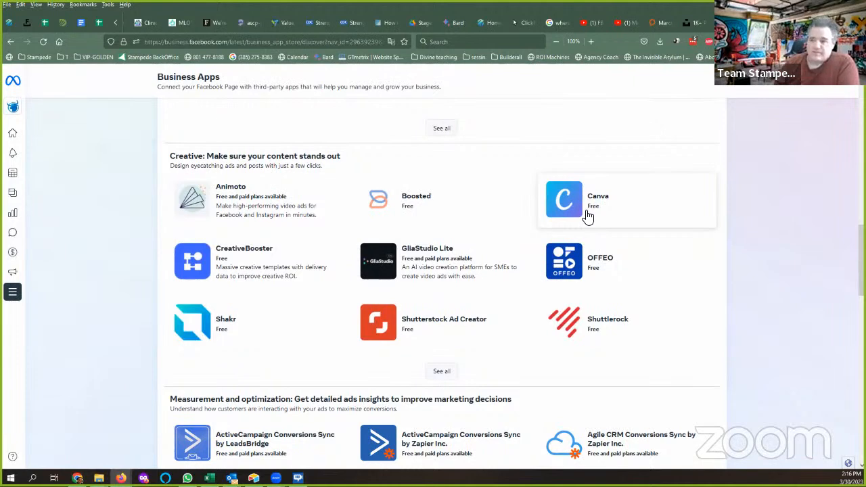
{"action": "scroll", "coordinate": [327, 300], "scroll_direction": "down", "scroll_amount": 3}
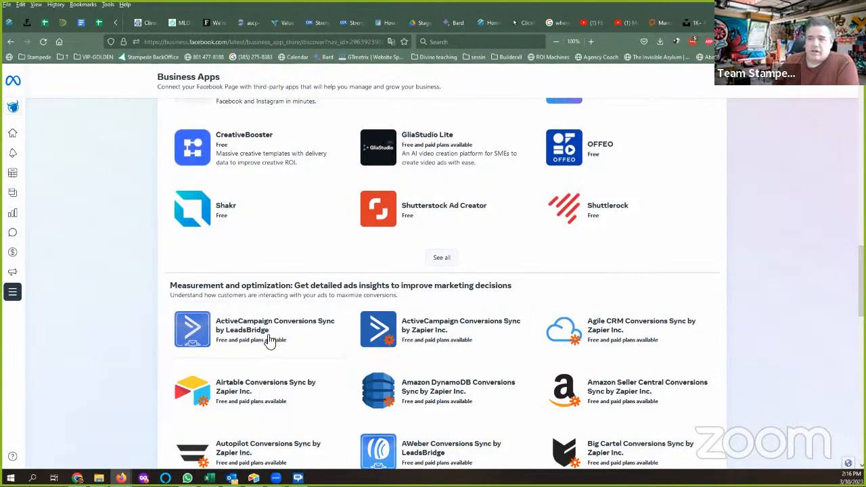
{"action": "scroll", "coordinate": [418, 314], "scroll_direction": "down", "scroll_amount": 2}
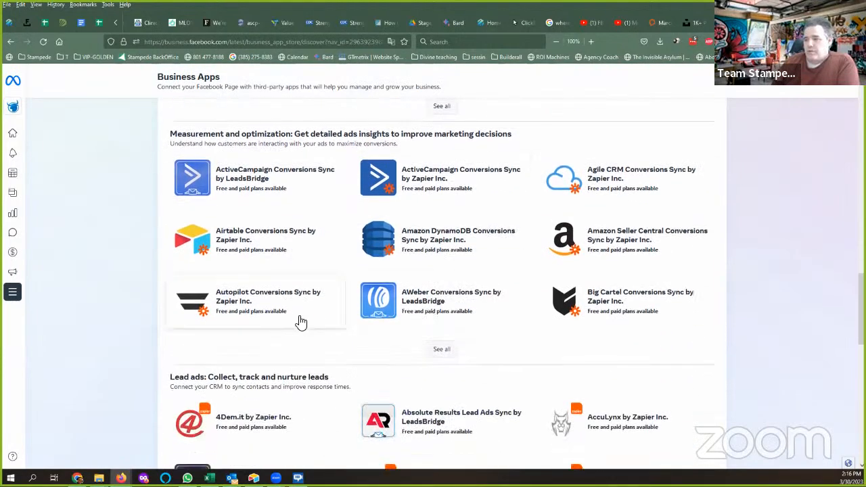
{"action": "scroll", "coordinate": [313, 320], "scroll_direction": "down", "scroll_amount": 2}
{"action": "scroll", "coordinate": [315, 328], "scroll_direction": "up", "scroll_amount": 3}
{"action": "scroll", "coordinate": [64, 288], "scroll_direction": "up", "scroll_amount": 5}
{"action": "mouse_move", "coordinate": [29, 298]}
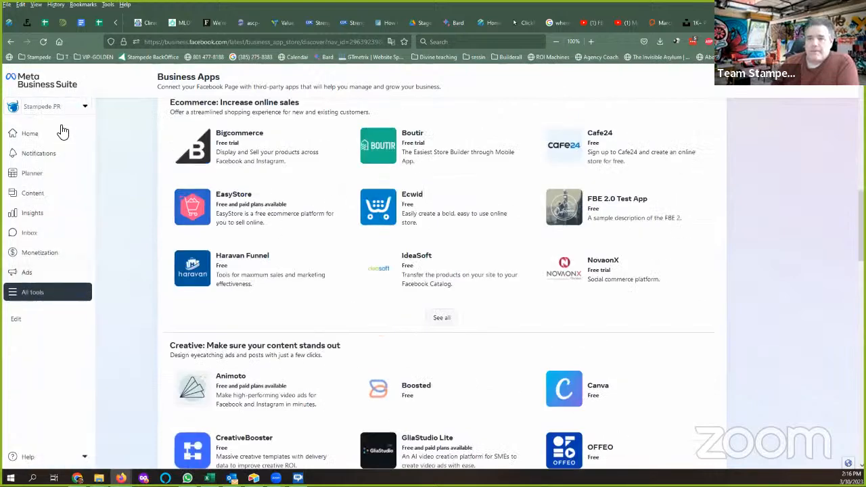
Switch into Stampede Cohort Test via its gear icon, showing People settings with one full-control member.
{"action": "left_click", "coordinate": [84, 109]}
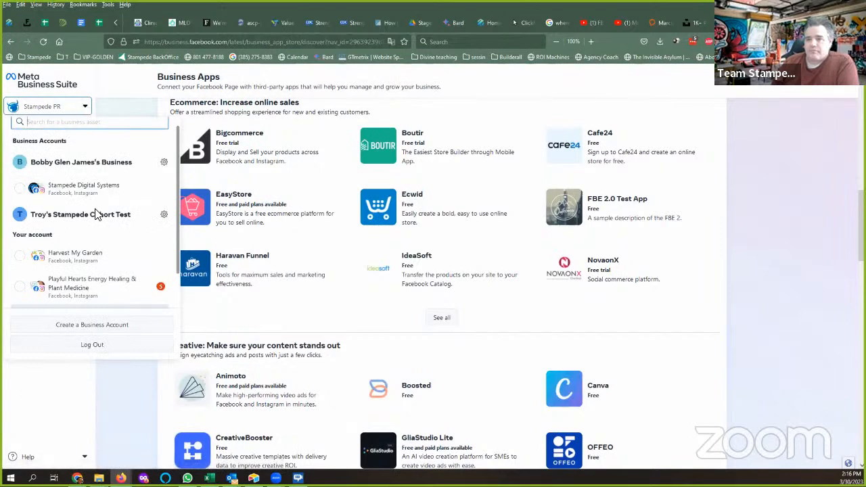
{"action": "scroll", "coordinate": [118, 226], "scroll_direction": "down", "scroll_amount": 1}
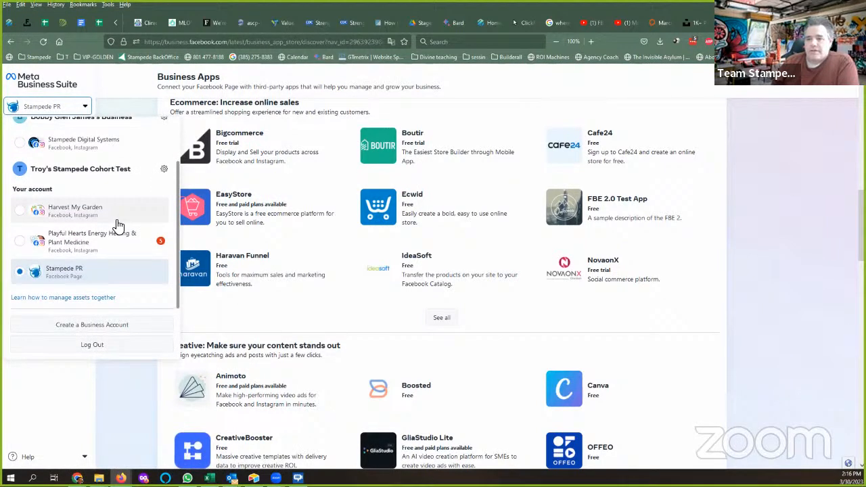
{"action": "scroll", "coordinate": [67, 250], "scroll_direction": "up", "scroll_amount": 1}
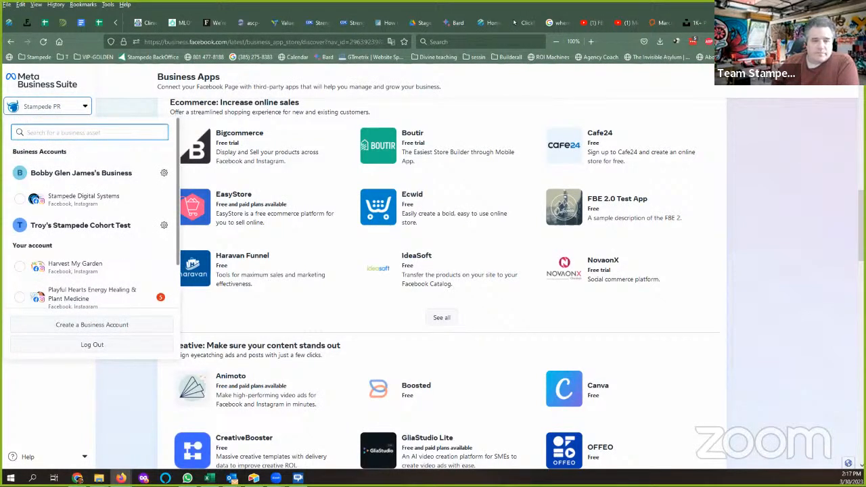
{"action": "left_click", "coordinate": [106, 229]}
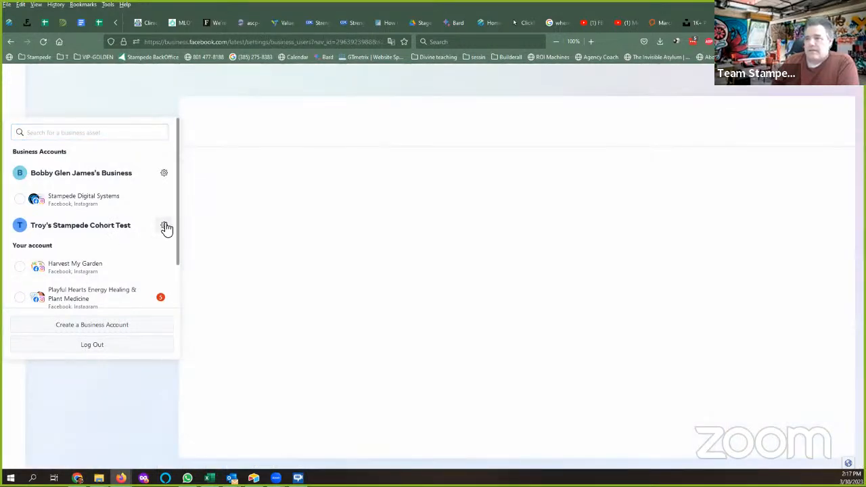
{"action": "left_click", "coordinate": [165, 226]}
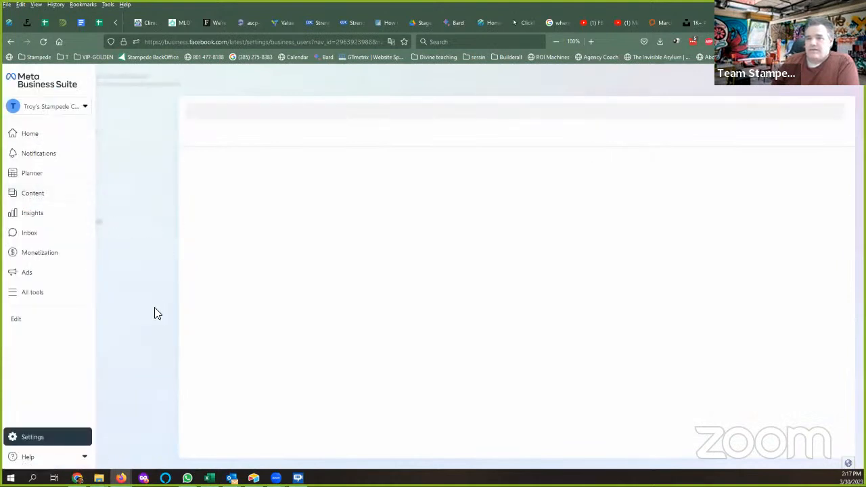
{"action": "left_click", "coordinate": [84, 108]}
Close the account list and open full Business settings, showing one person with no assets.
{"action": "left_click", "coordinate": [85, 110]}
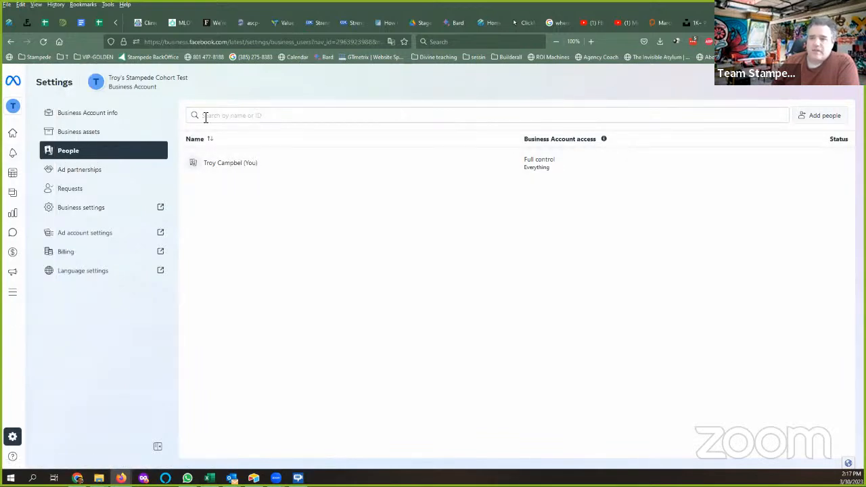
{"action": "left_click", "coordinate": [88, 208]}
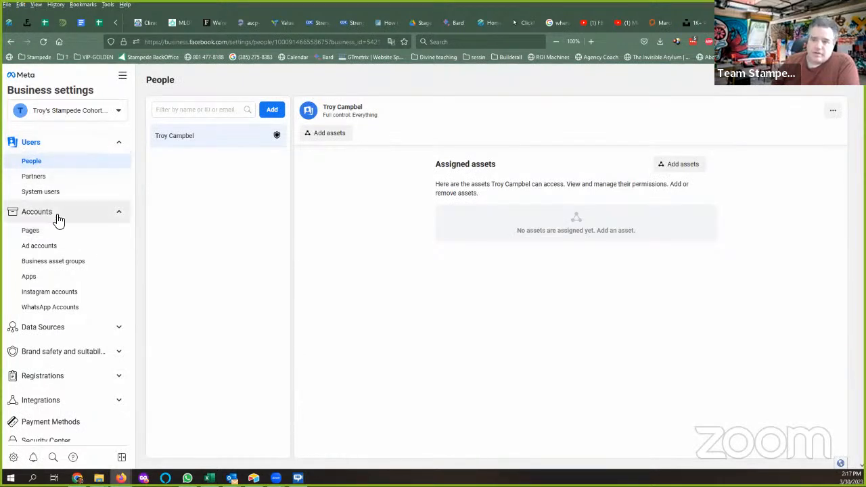
Go to the business's empty Pages list and start creating a new Page from the Add menu.
{"action": "left_click", "coordinate": [39, 235]}
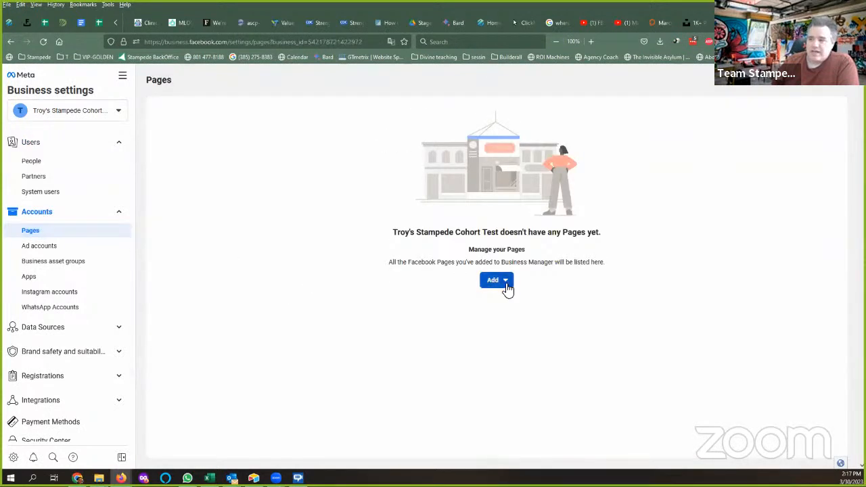
{"action": "left_click", "coordinate": [508, 287]}
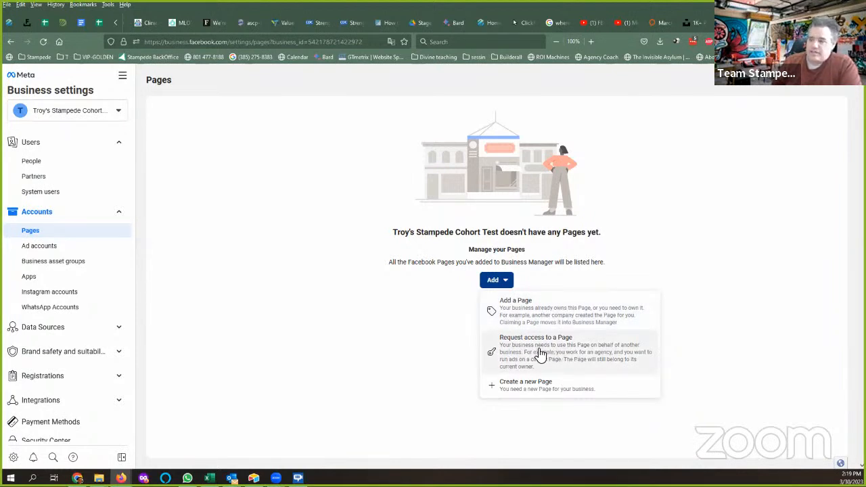
{"action": "left_click", "coordinate": [523, 392]}
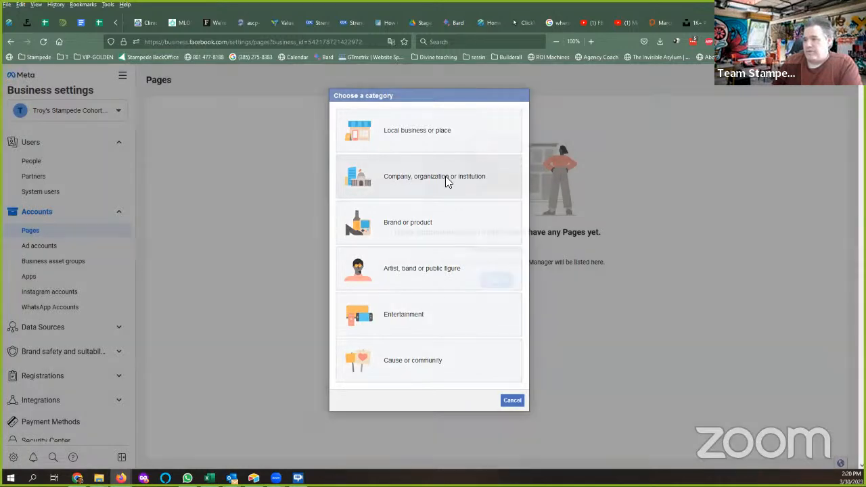
Choose the Company, organization or institution type and name the Page 'Stampede Cohort'.
{"action": "left_click", "coordinate": [444, 178]}
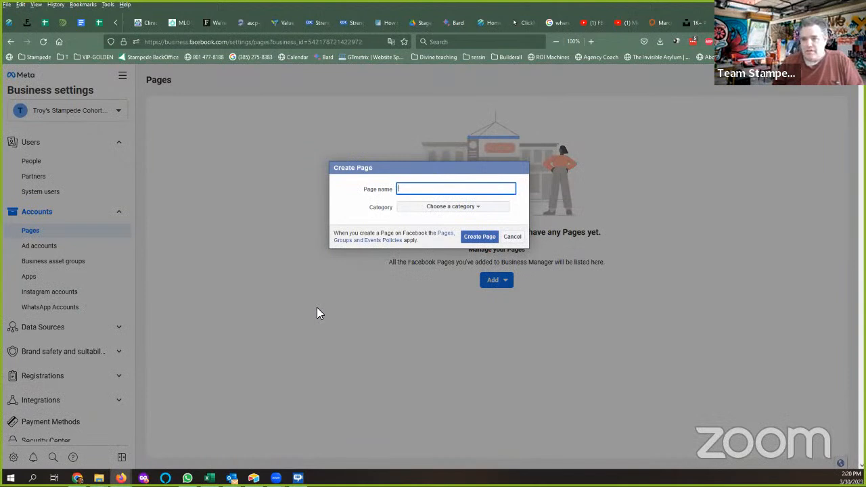
{"action": "type", "text": "Sta"}
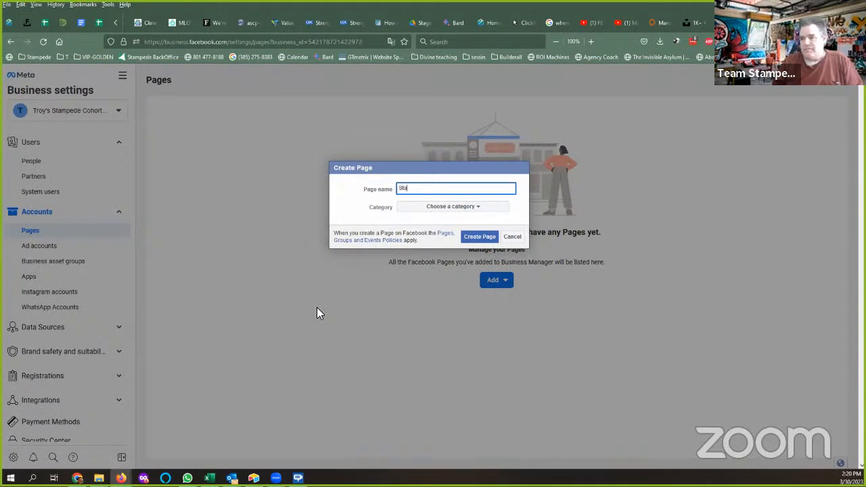
{"action": "type", "text": "mpede Coho"}
{"action": "key", "text": "BackSpace"}
{"action": "key", "text": "BackSpace"}
{"action": "type", "text": "ohort"}
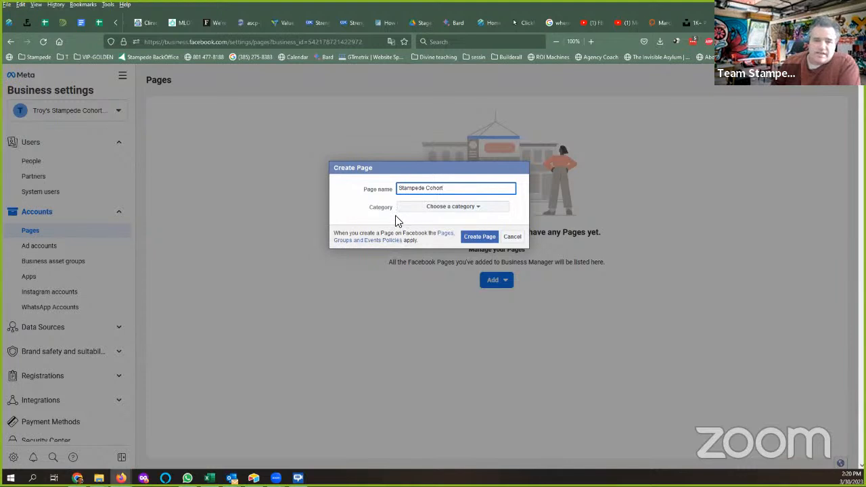
Set the Page category to Consulting agency, replacing an initial Education choice.
{"action": "left_click", "coordinate": [481, 211]}
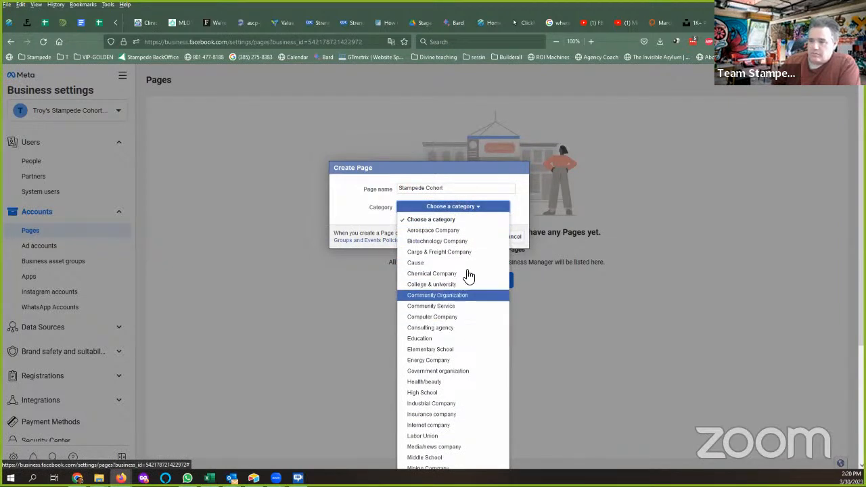
{"action": "scroll", "coordinate": [476, 325], "scroll_direction": "down", "scroll_amount": 4}
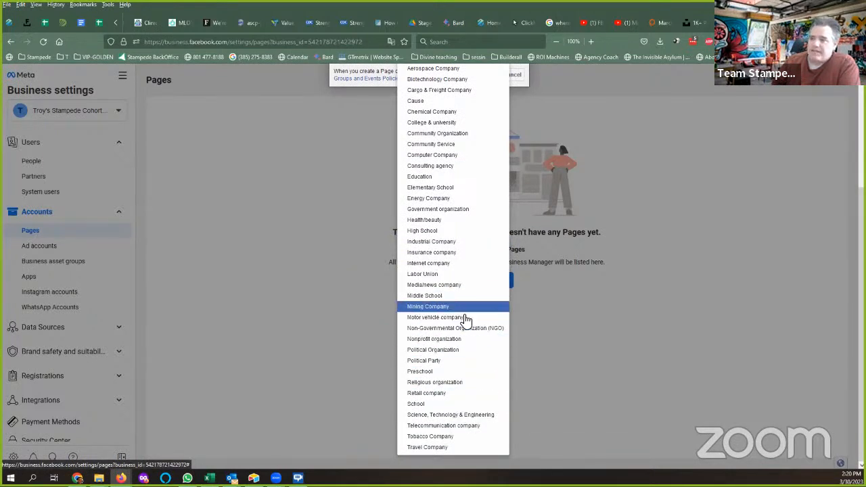
{"action": "scroll", "coordinate": [467, 308], "scroll_direction": "up", "scroll_amount": 4}
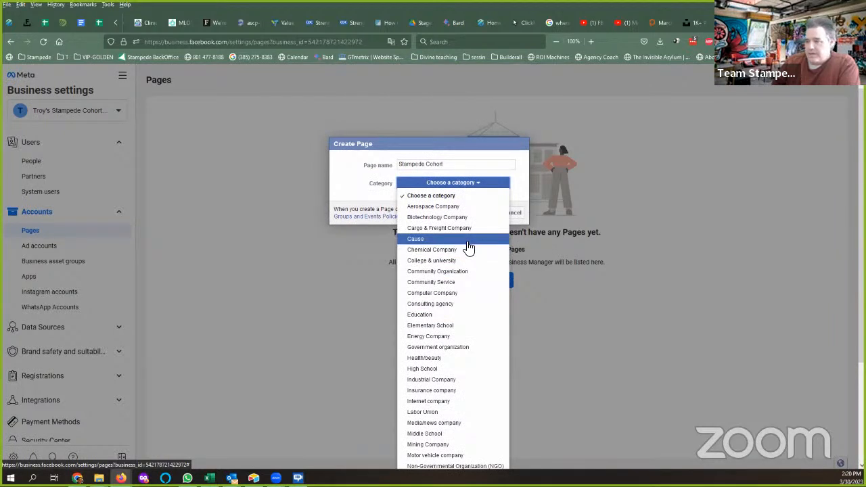
{"action": "scroll", "coordinate": [469, 249], "scroll_direction": "down", "scroll_amount": 2}
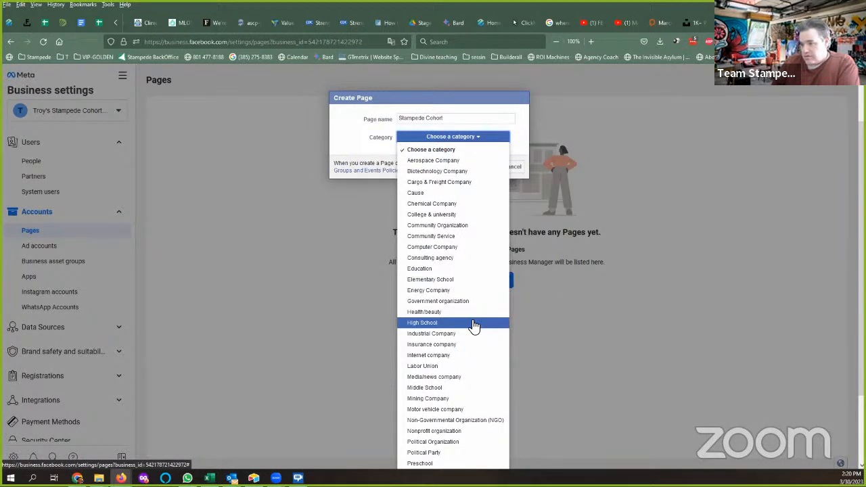
{"action": "left_click", "coordinate": [462, 269]}
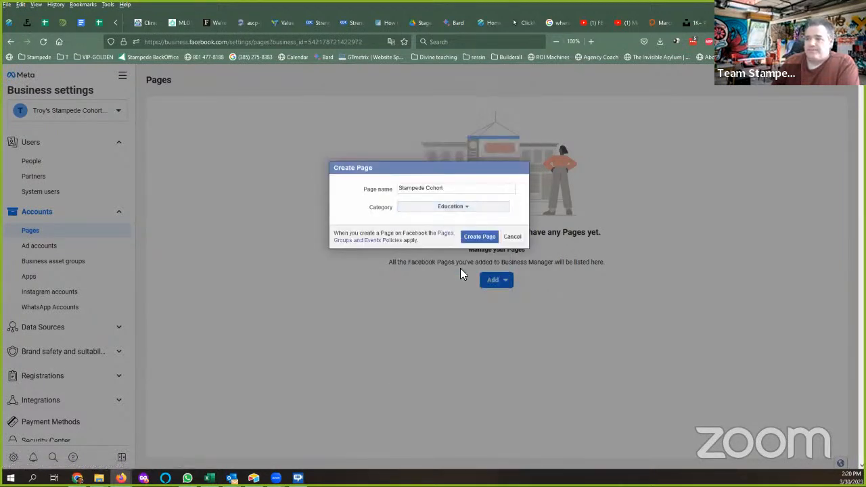
{"action": "left_click", "coordinate": [464, 211]}
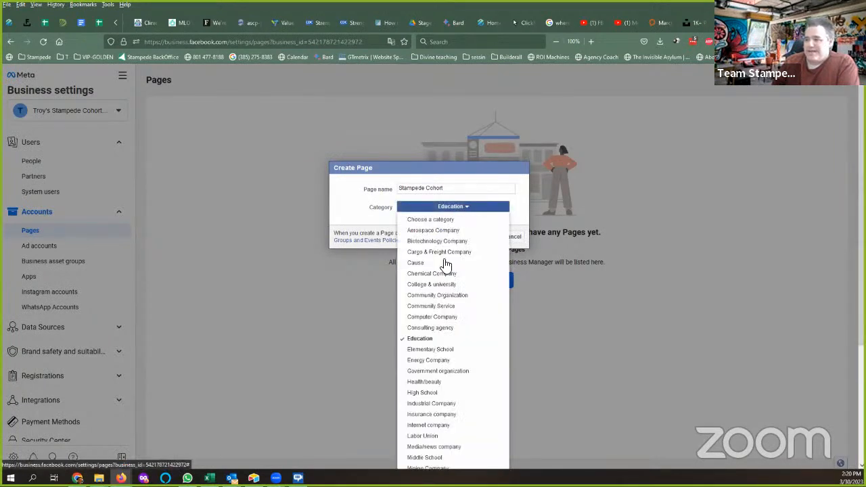
{"action": "left_click", "coordinate": [465, 328]}
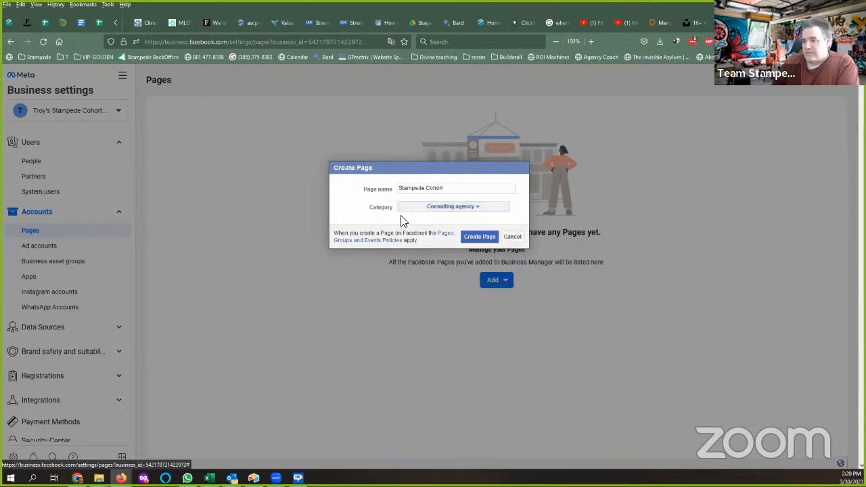
Create the Stampede Cohort Page and open the help article on giving access to new Pages.
{"action": "left_click", "coordinate": [474, 239]}
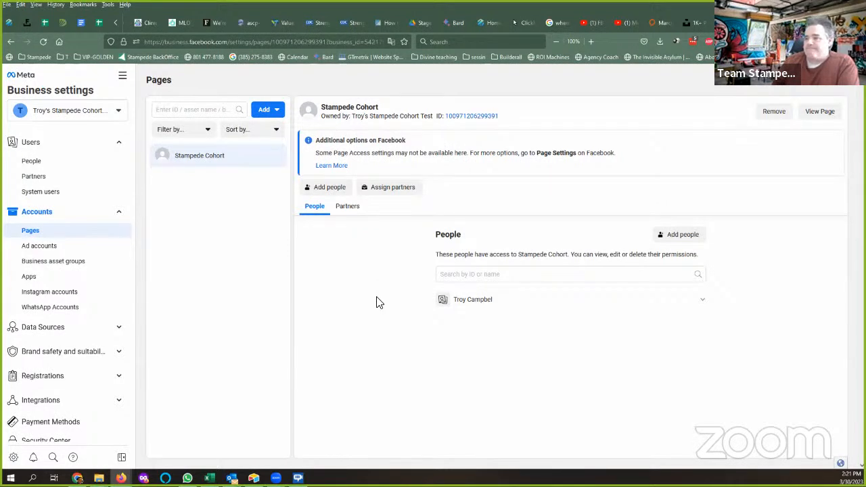
{"action": "left_click", "coordinate": [338, 167]}
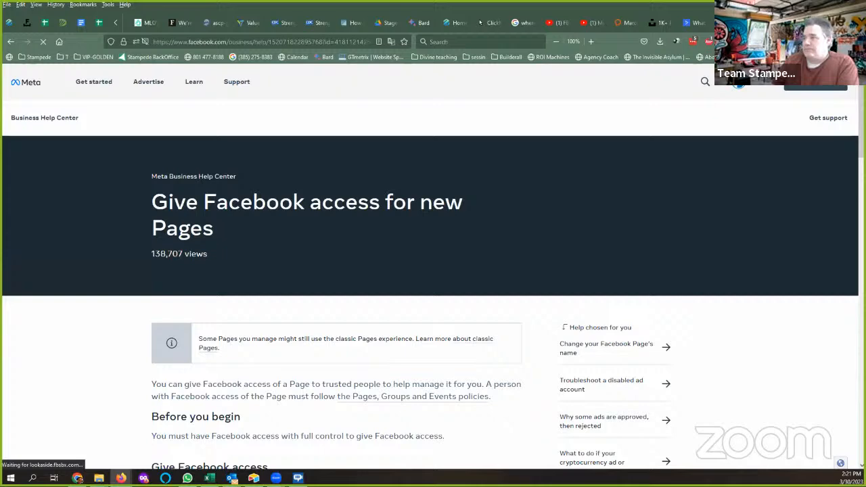
Return from the help article to the Pages settings and view Stampede Cohort on Facebook.
{"action": "left_click", "coordinate": [792, 23]}
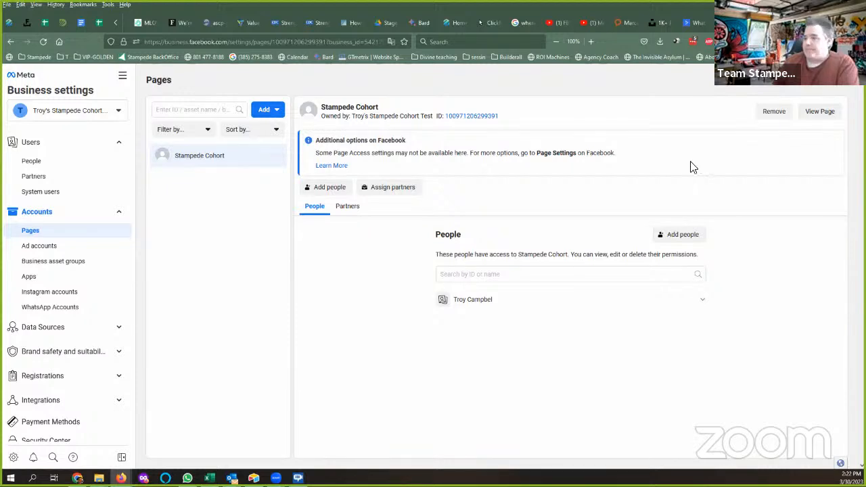
{"action": "left_click", "coordinate": [823, 113]}
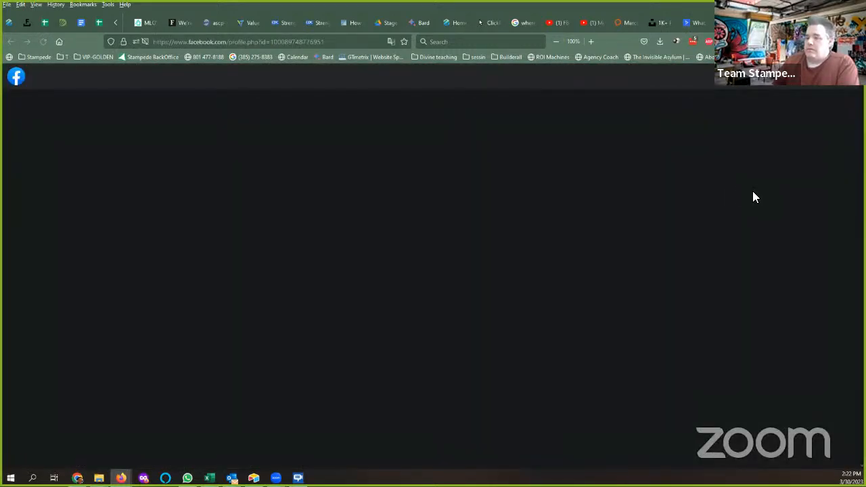
Look over the Stampede Cohort Page (0 likes, no posts), then return to Business settings.
{"action": "scroll", "coordinate": [570, 190], "scroll_direction": "down", "scroll_amount": 3}
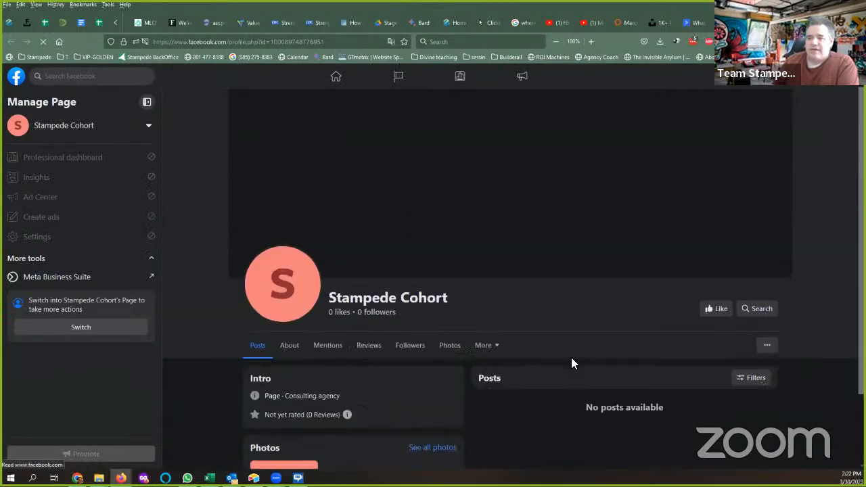
{"action": "left_click", "coordinate": [753, 23]}
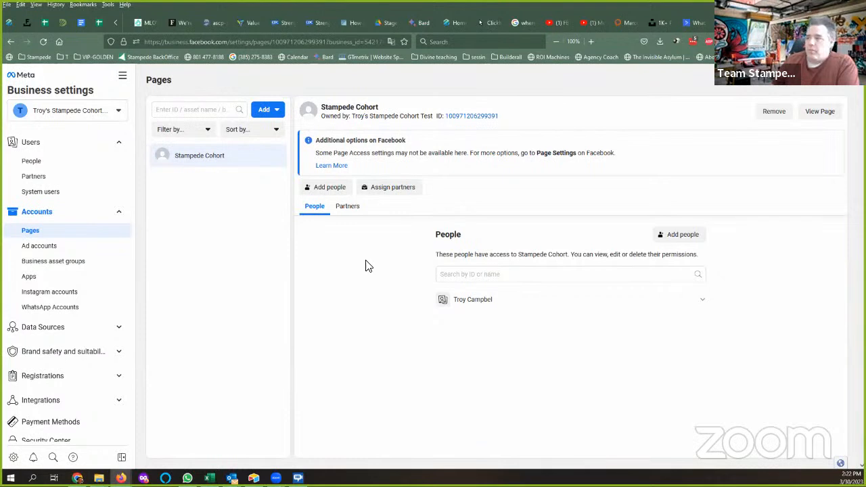
Review the Assign access options for adding people to Stampede Cohort, then reopen the form.
{"action": "left_click", "coordinate": [332, 187]}
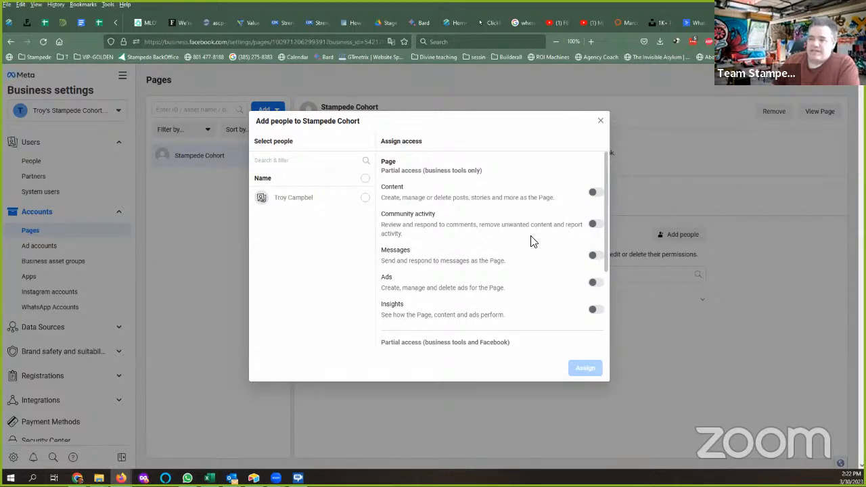
{"action": "scroll", "coordinate": [548, 270], "scroll_direction": "down", "scroll_amount": 2}
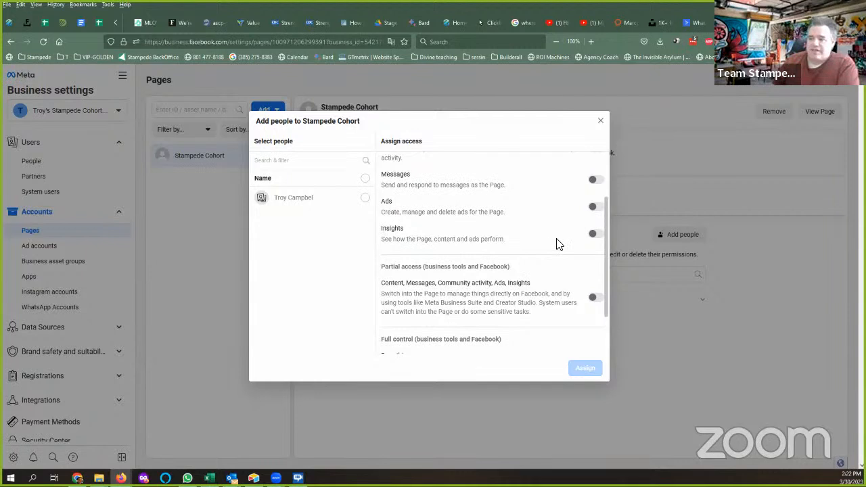
{"action": "scroll", "coordinate": [557, 244], "scroll_direction": "down", "scroll_amount": 1}
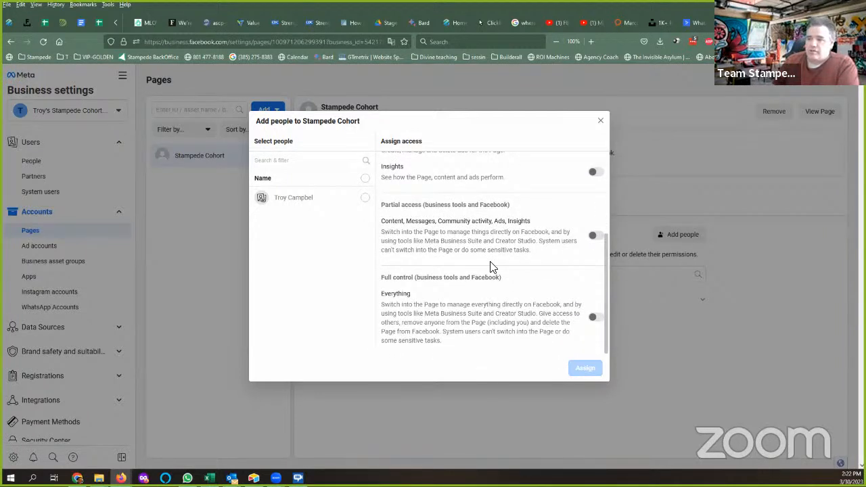
{"action": "scroll", "coordinate": [512, 300], "scroll_direction": "up", "scroll_amount": 3}
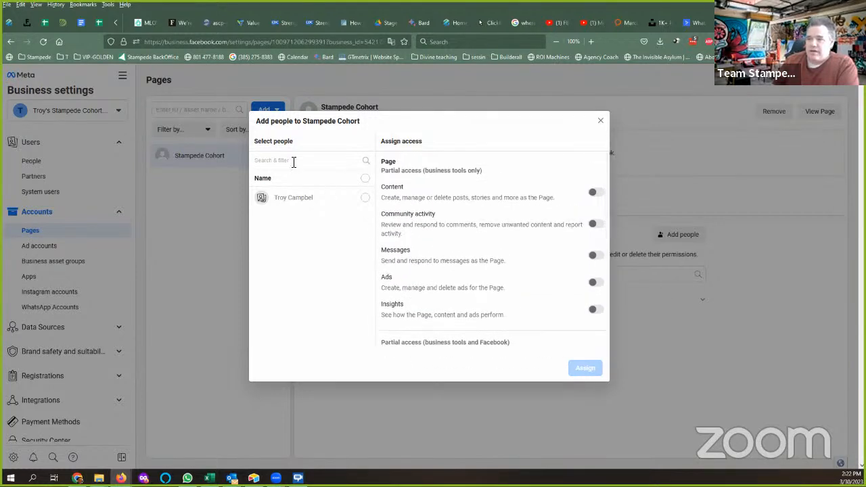
{"action": "left_click", "coordinate": [600, 122]}
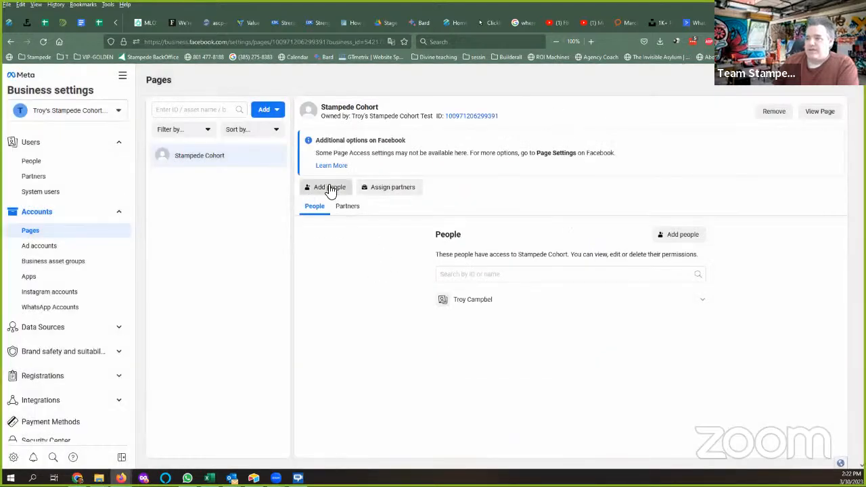
{"action": "left_click", "coordinate": [329, 189]}
Close the Add people form without assigning anyone to Stampede Cohort.
{"action": "left_click", "coordinate": [602, 123]}
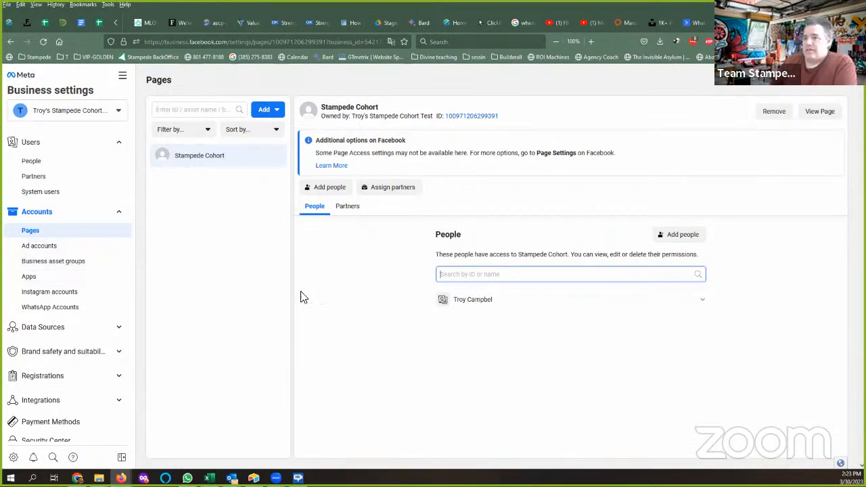
{"action": "left_click", "coordinate": [59, 293]}
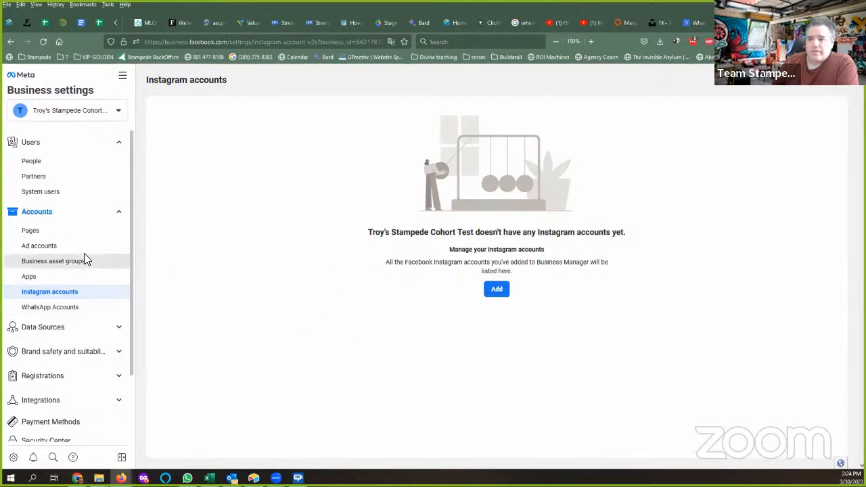
{"action": "scroll", "coordinate": [84, 318], "scroll_direction": "down", "scroll_amount": 3}
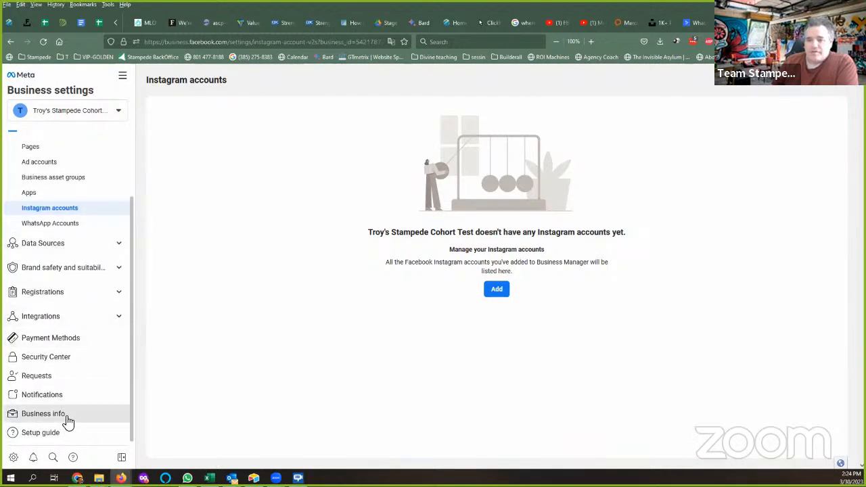
{"action": "scroll", "coordinate": [75, 412], "scroll_direction": "up", "scroll_amount": 3}
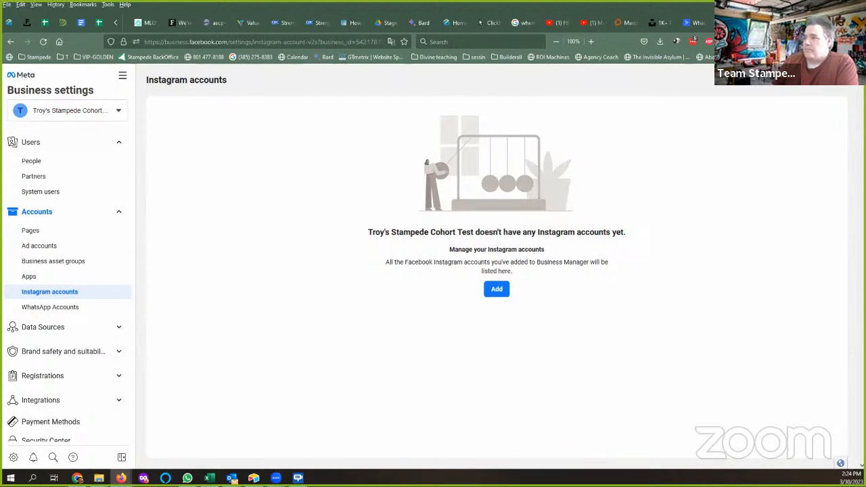
{"action": "key", "text": "ctrl+shift+Tab"}
{"action": "key", "text": "ctrl+Tab"}
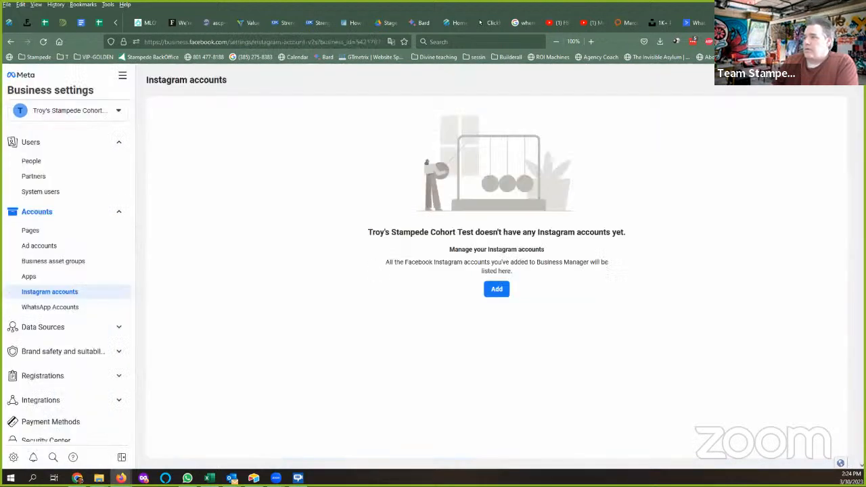
{"action": "left_click", "coordinate": [42, 233]}
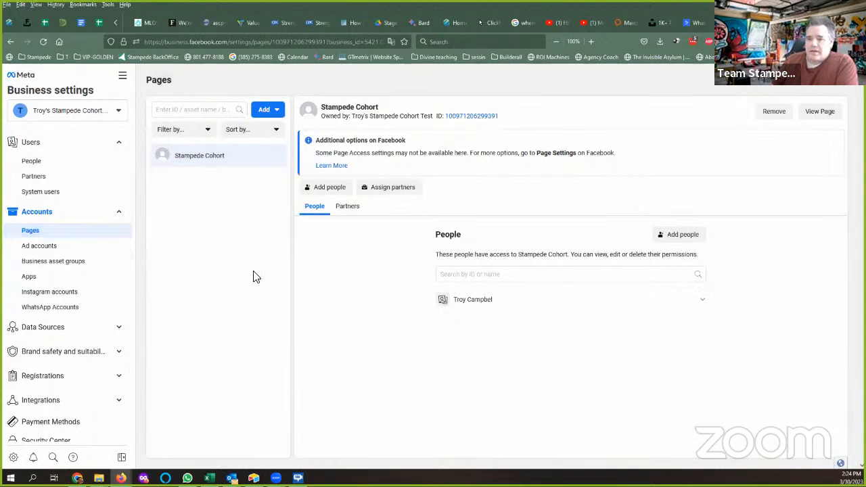
Open the empty Ad accounts section and bring up the options for adding one.
{"action": "scroll", "coordinate": [100, 273], "scroll_direction": "down", "scroll_amount": 3}
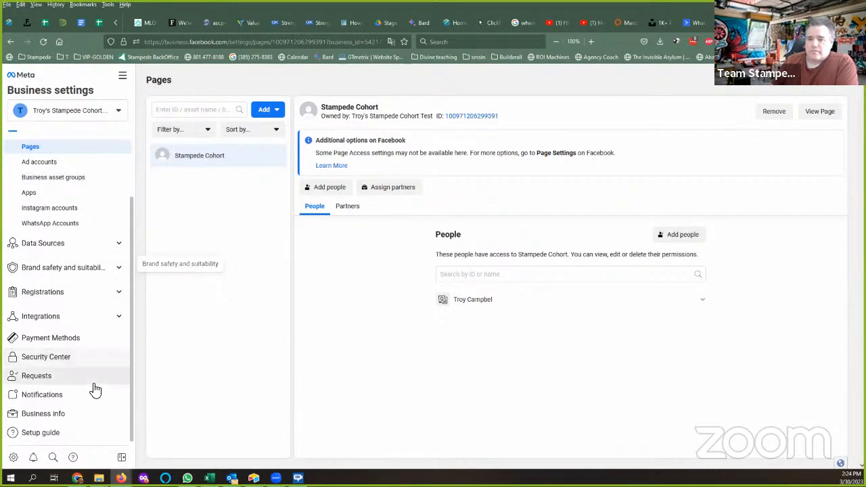
{"action": "scroll", "coordinate": [86, 383], "scroll_direction": "up", "scroll_amount": 1}
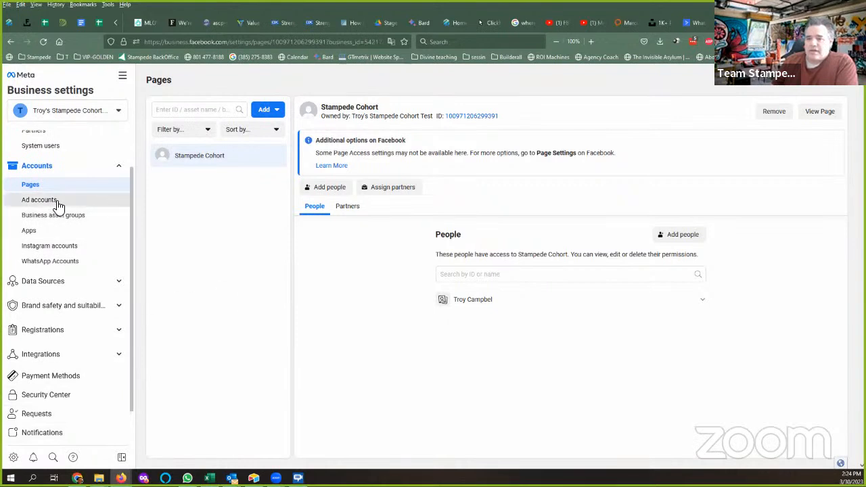
{"action": "left_click", "coordinate": [57, 203]}
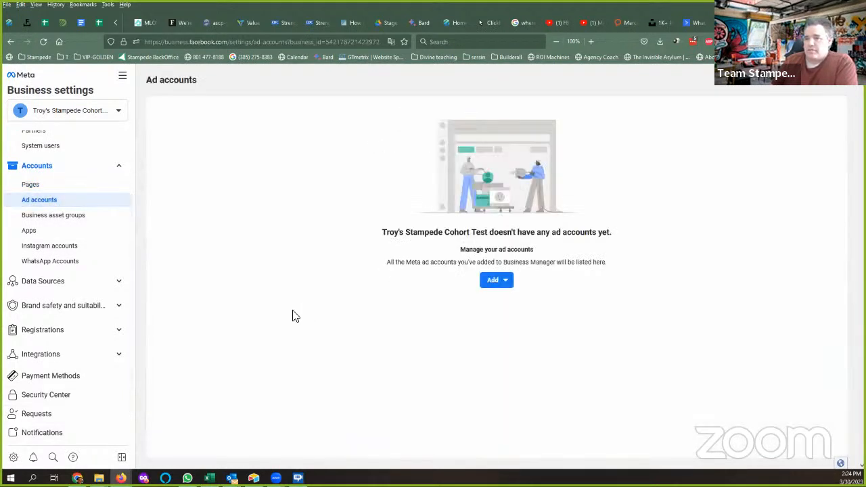
{"action": "left_click", "coordinate": [504, 282]}
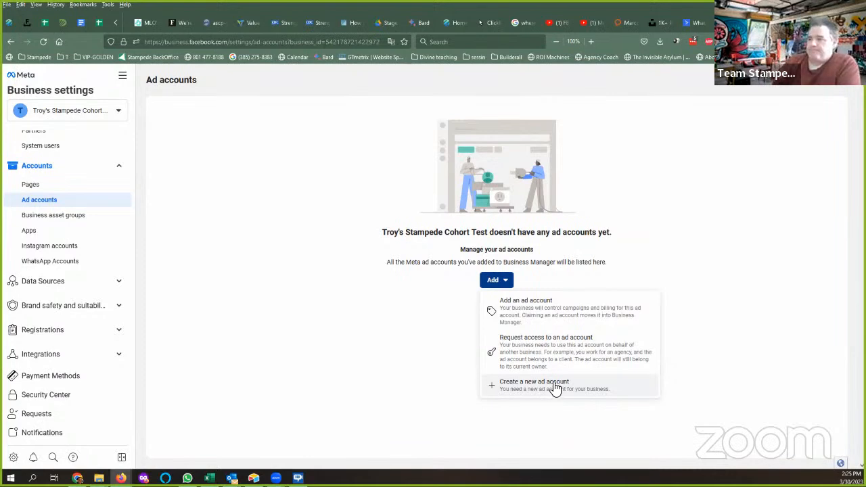
Start a new ad account named 'Another Test Account'.
{"action": "left_click", "coordinate": [555, 386]}
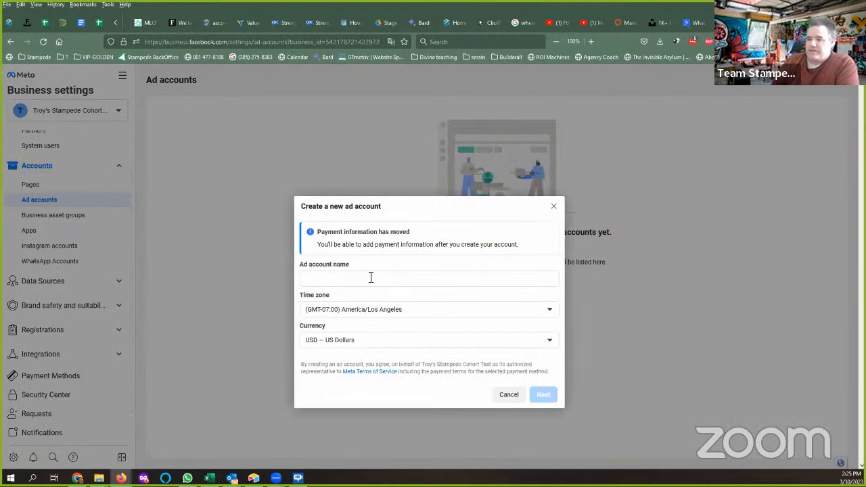
{"action": "left_click", "coordinate": [370, 277]}
{"action": "type", "text": "Another TEs"}
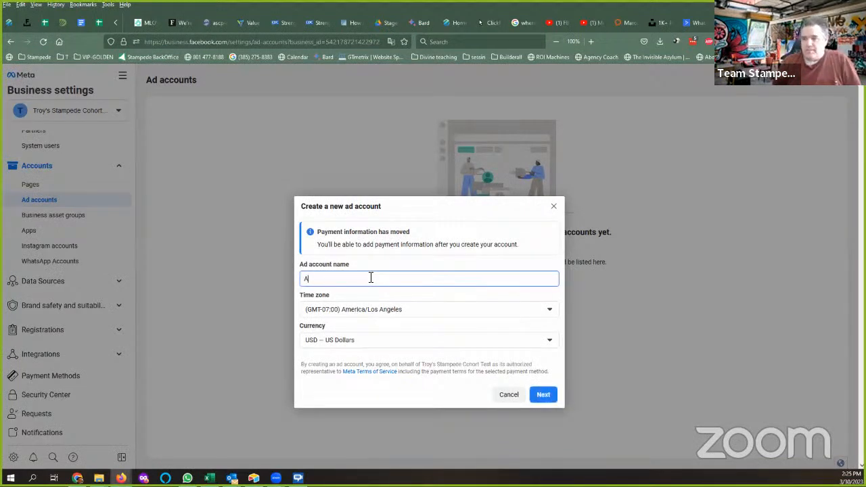
{"action": "key", "text": "BackSpace"}
{"action": "key", "text": "BackSpace"}
{"action": "type", "text": "est Account"}
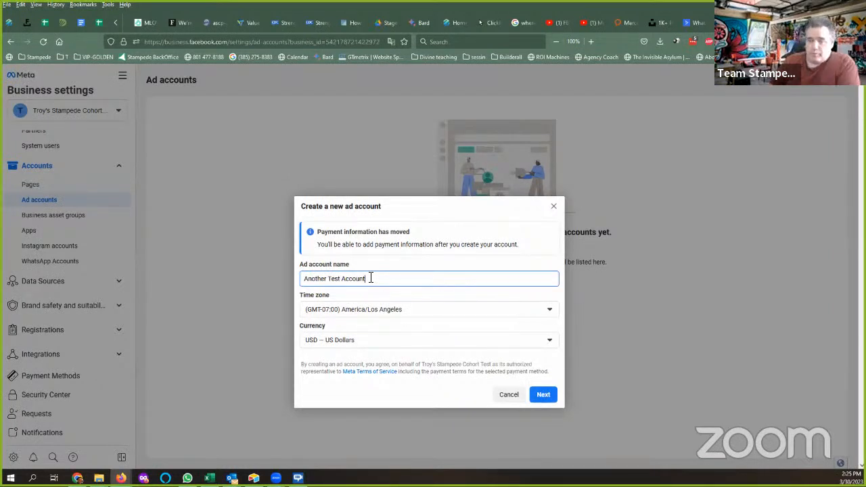
{"action": "key", "text": "Tab"}
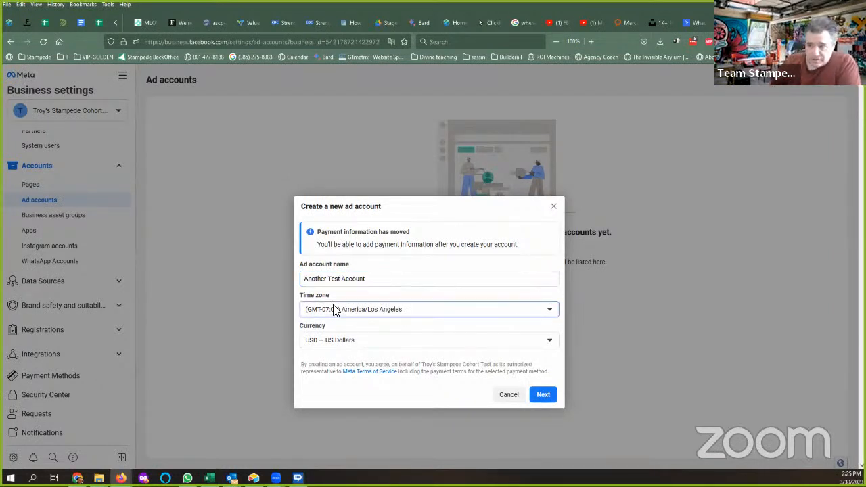
Set its time zone to America/Denver and submit the form.
{"action": "left_click", "coordinate": [333, 309]}
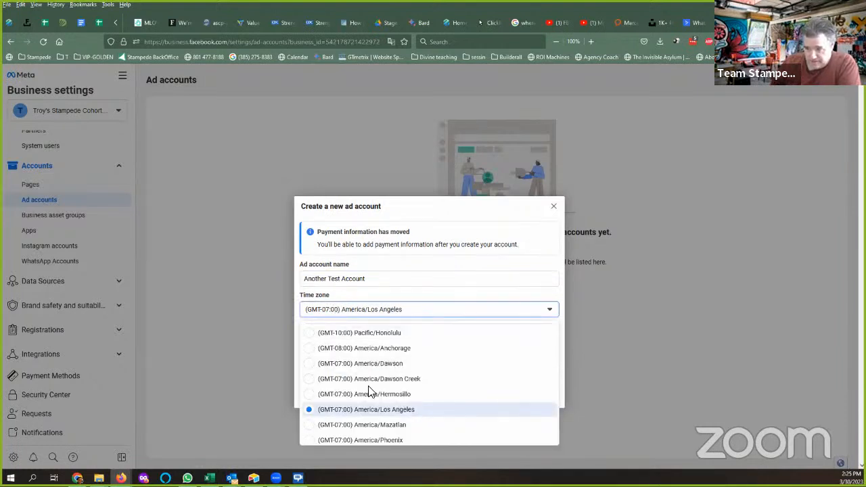
{"action": "scroll", "coordinate": [374, 396], "scroll_direction": "down", "scroll_amount": 1}
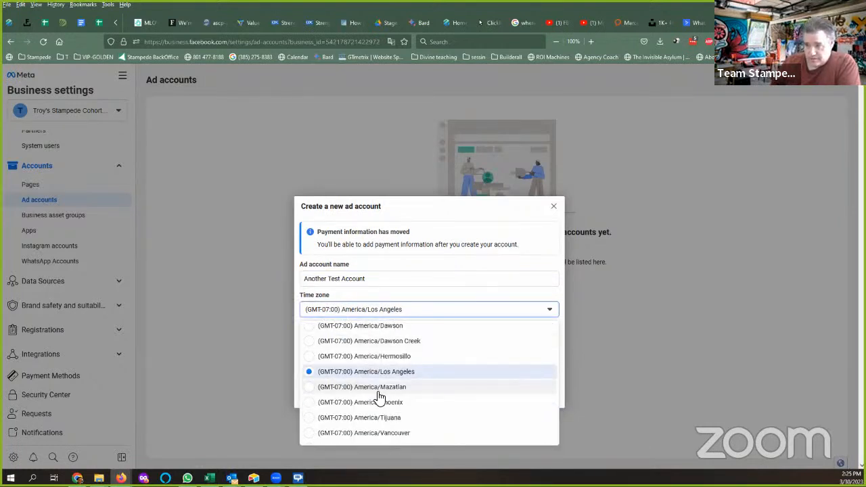
{"action": "scroll", "coordinate": [376, 411], "scroll_direction": "down", "scroll_amount": 3}
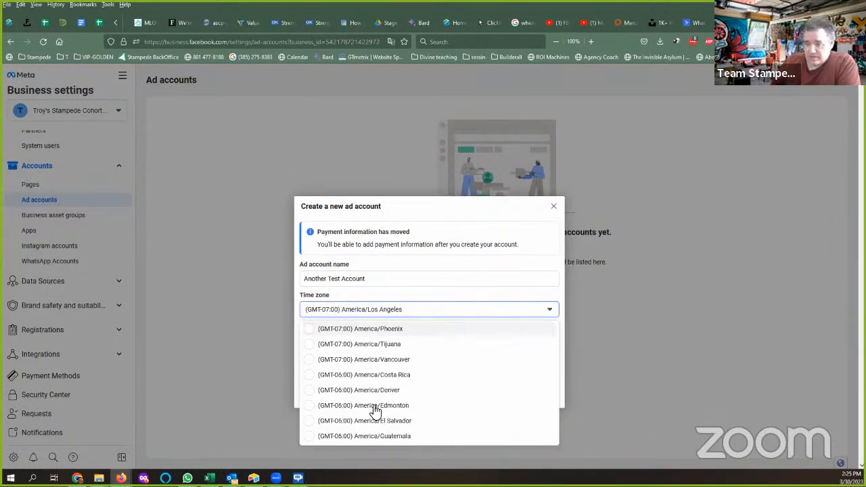
{"action": "left_click", "coordinate": [309, 387]}
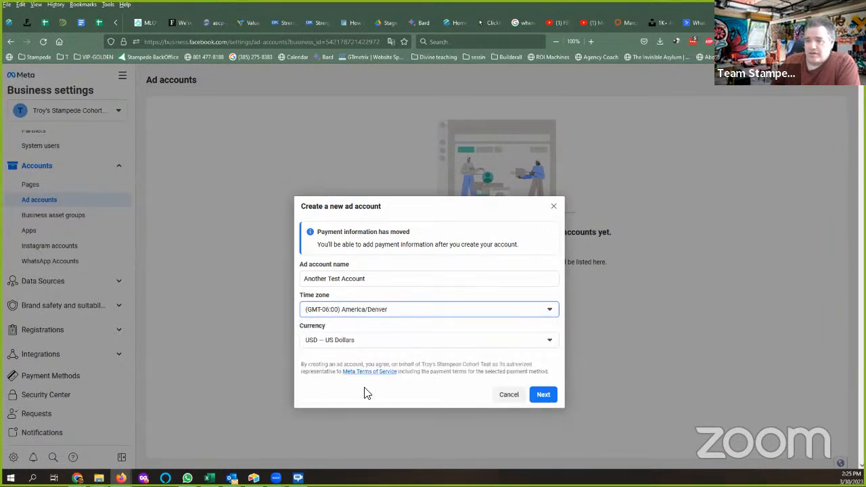
{"action": "left_click", "coordinate": [546, 400]}
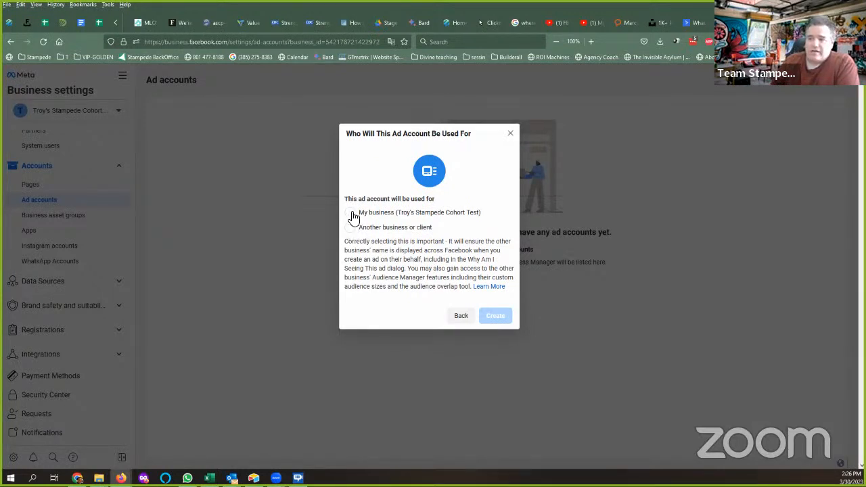
Create Another Test Account as an ad account intended for My business.
{"action": "left_click", "coordinate": [351, 214]}
{"action": "left_click", "coordinate": [496, 316]}
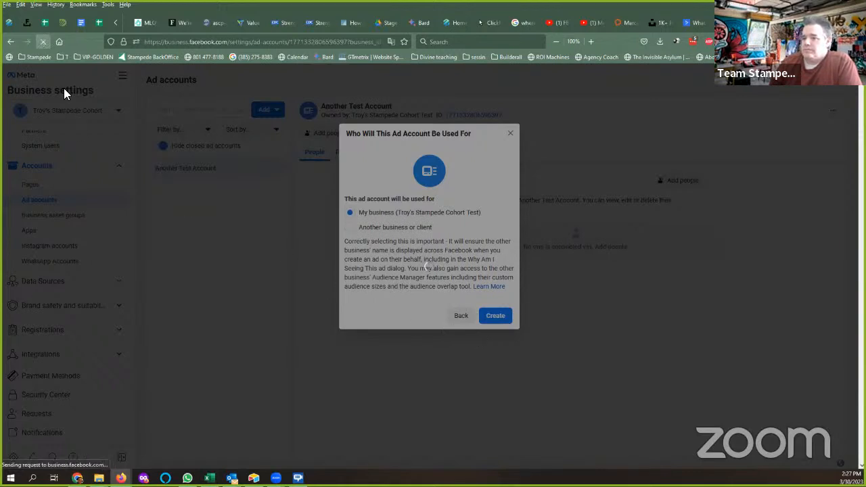
Reload to clear the stuck dialog and show the Pages section with Stampede Cohort.
{"action": "left_click", "coordinate": [43, 43]}
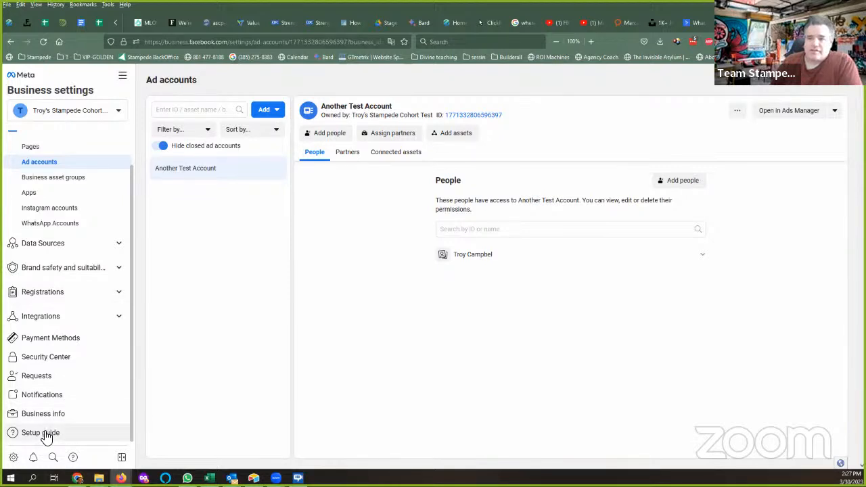
{"action": "left_click", "coordinate": [34, 149]}
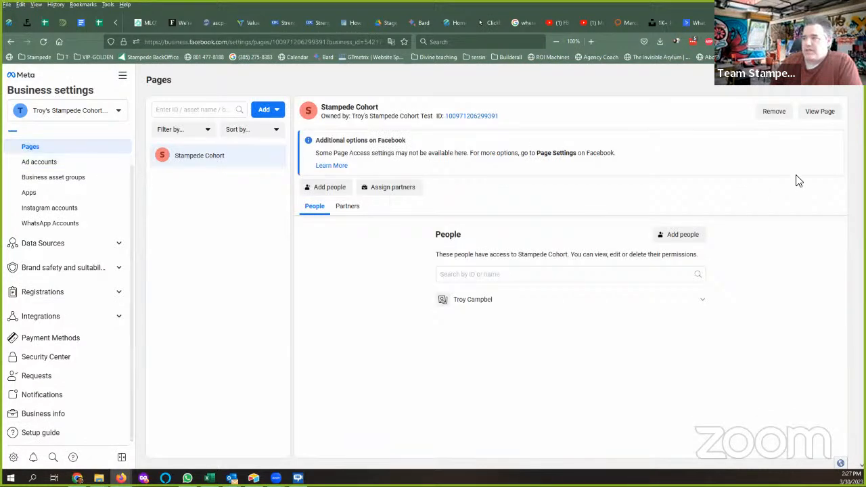
View the Stampede Cohort Page on Facebook and switch profiles to act as it.
{"action": "left_click", "coordinate": [821, 113]}
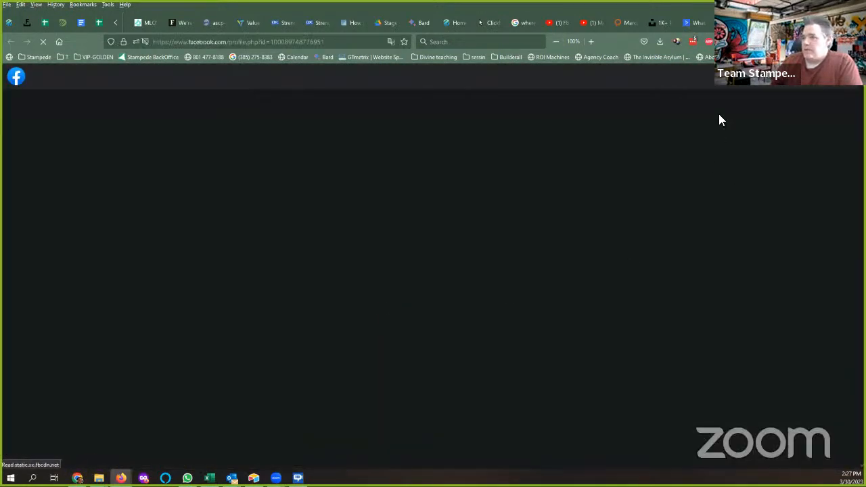
{"action": "scroll", "coordinate": [158, 156], "scroll_direction": "down", "scroll_amount": 2}
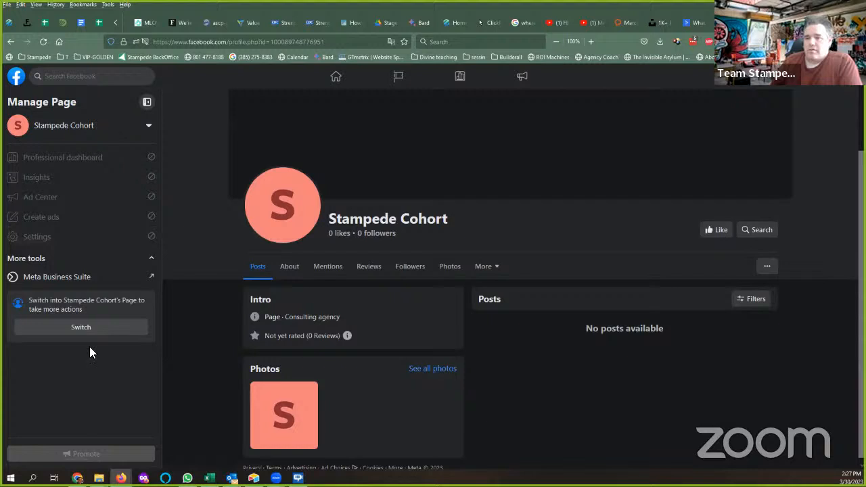
{"action": "left_click", "coordinate": [78, 327]}
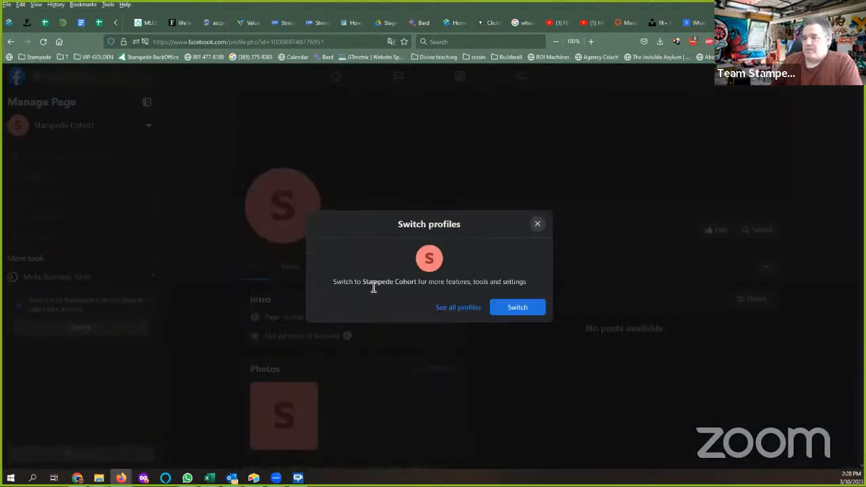
{"action": "left_click", "coordinate": [516, 307]}
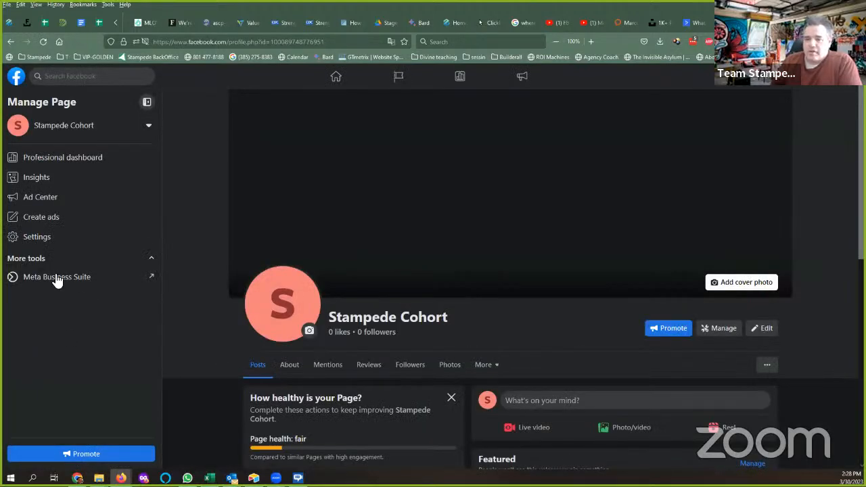
Open the Page's Settings, decline the welcome popup with Not Now, and open Privacy.
{"action": "left_click", "coordinate": [39, 237]}
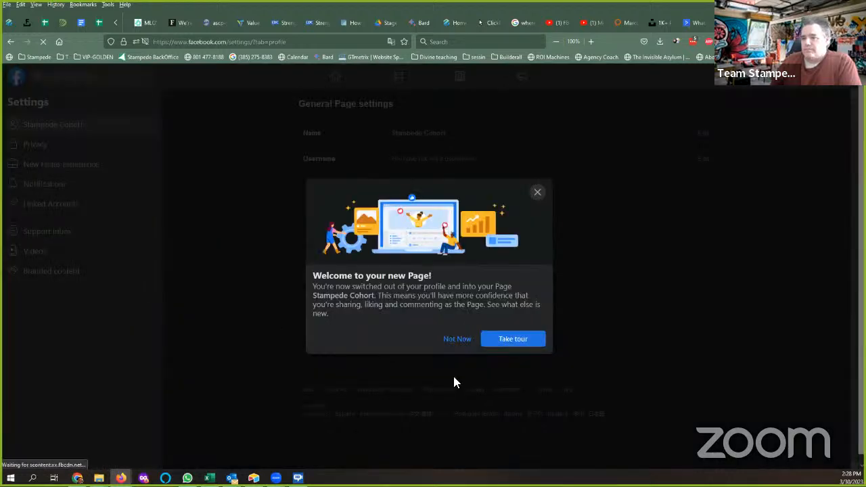
{"action": "left_click", "coordinate": [459, 339]}
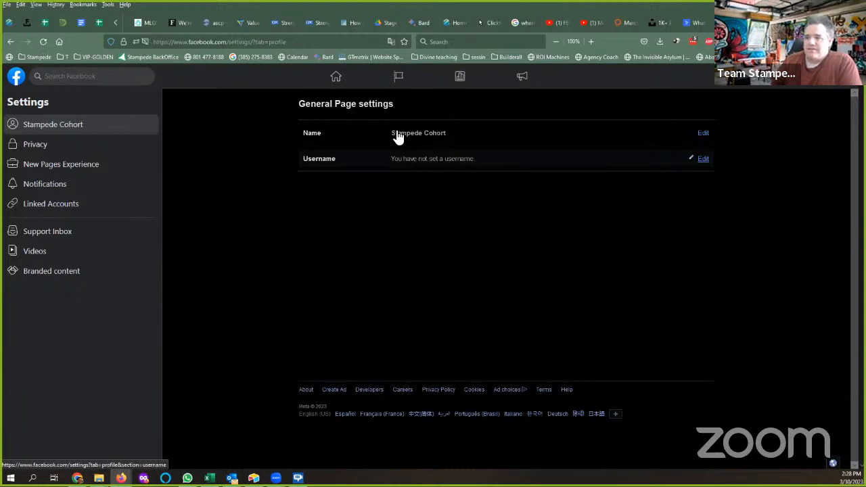
{"action": "left_click", "coordinate": [32, 147]}
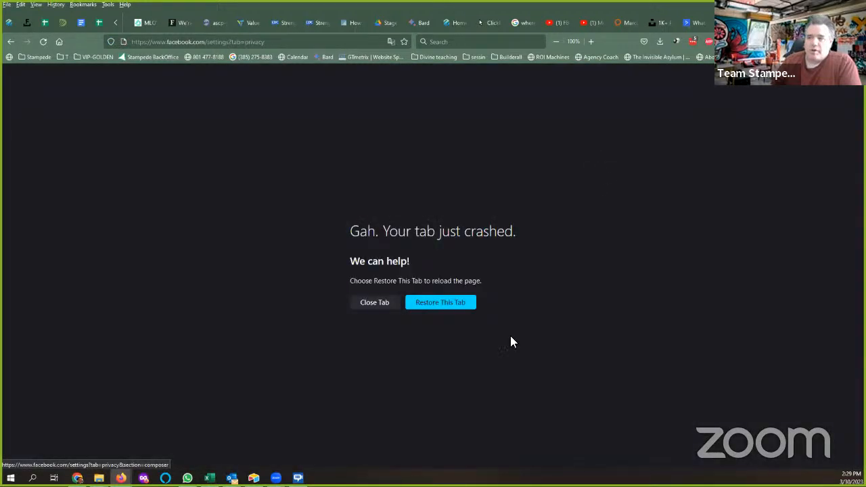
Restore the crashed tab to load the Page's Privacy Settings and Tools.
{"action": "left_click", "coordinate": [427, 307]}
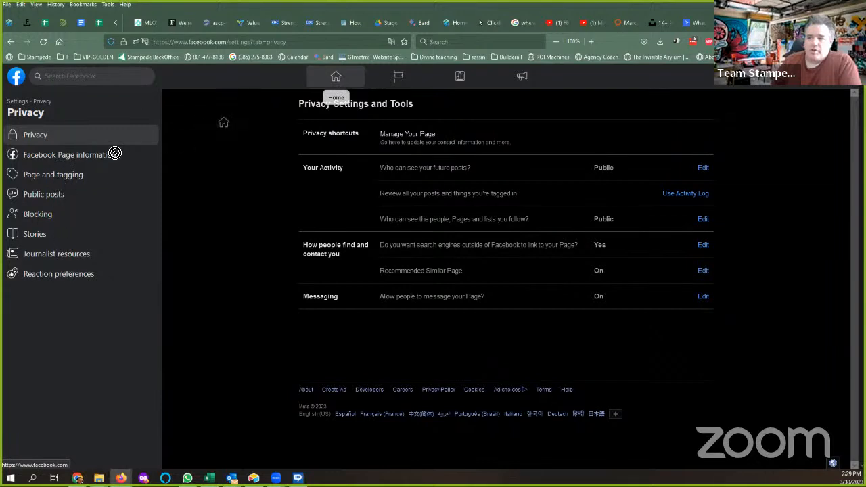
From the home feed, reopen the Stampede Cohort Page and accept its welcome with Use Page.
{"action": "left_click", "coordinate": [335, 79]}
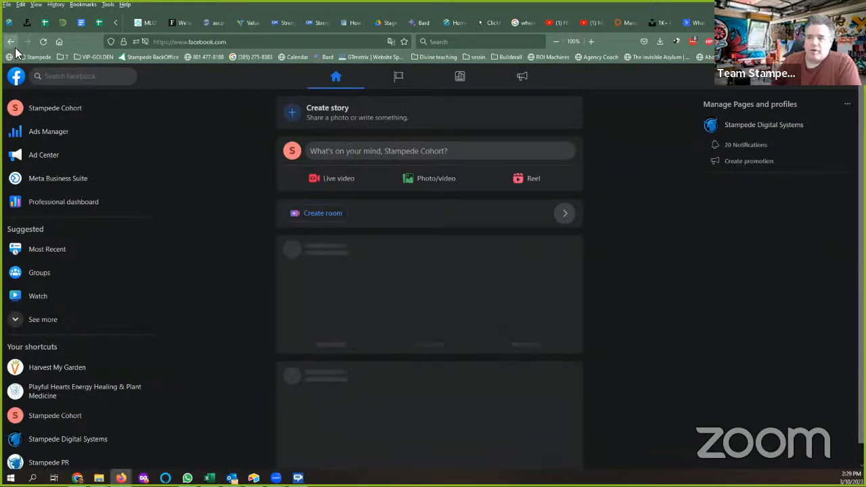
{"action": "left_click", "coordinate": [61, 113]}
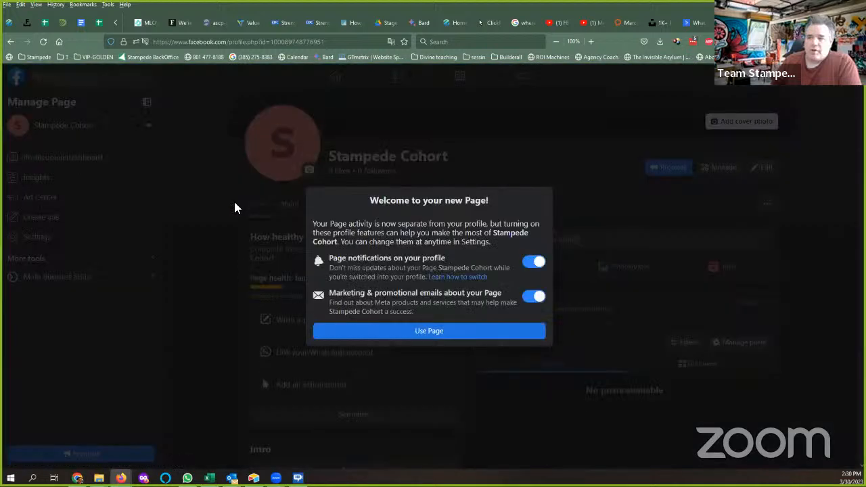
{"action": "left_click", "coordinate": [436, 331]}
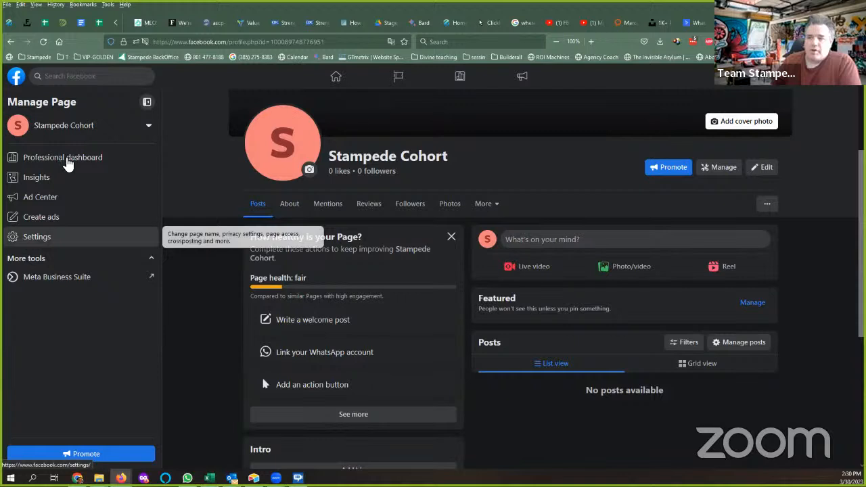
Review the Page access and New Pages Experience settings, then return to General Page settings.
{"action": "left_click", "coordinate": [27, 239]}
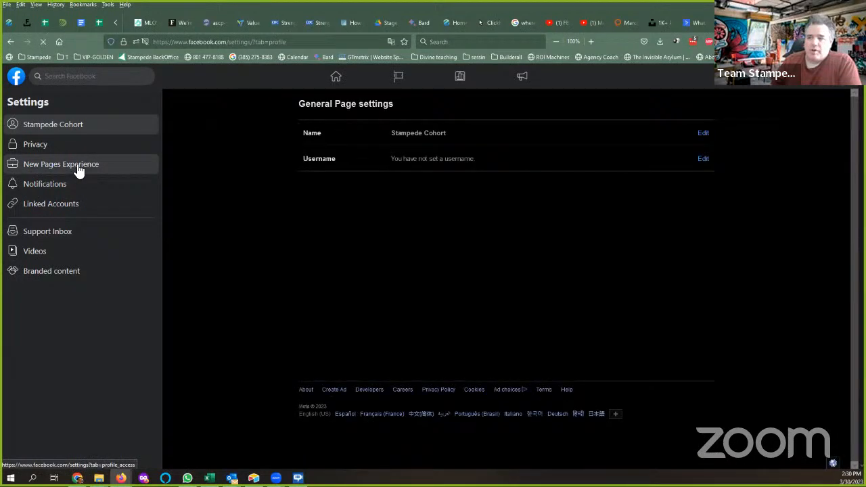
{"action": "left_click", "coordinate": [51, 208]}
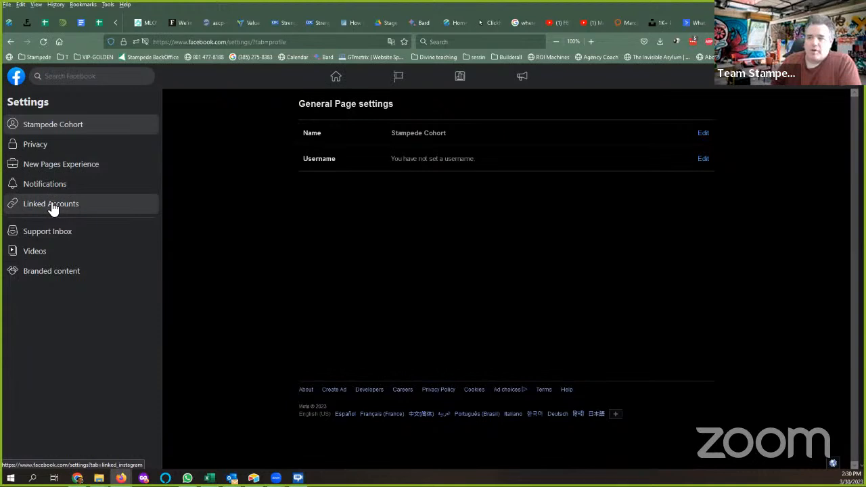
{"action": "left_click", "coordinate": [46, 168]}
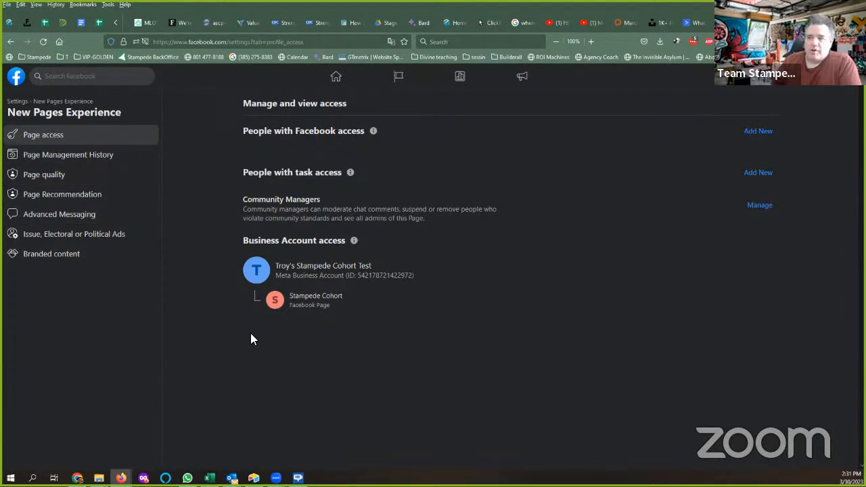
{"action": "left_click", "coordinate": [11, 44]}
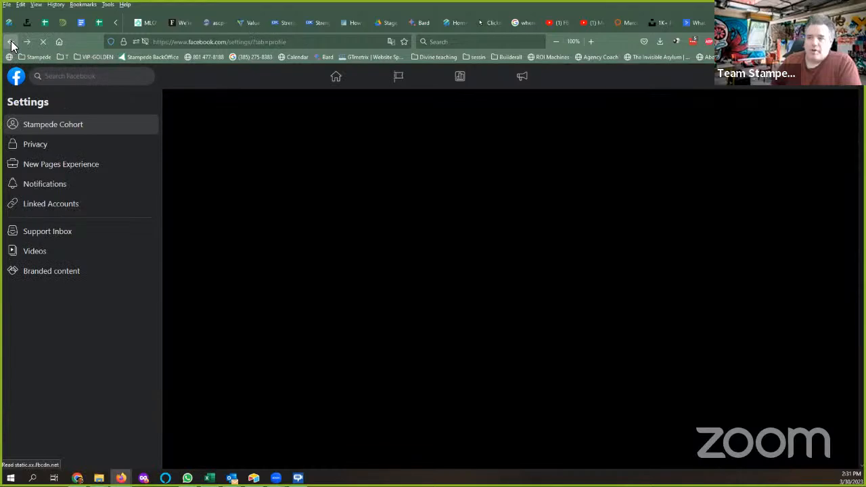